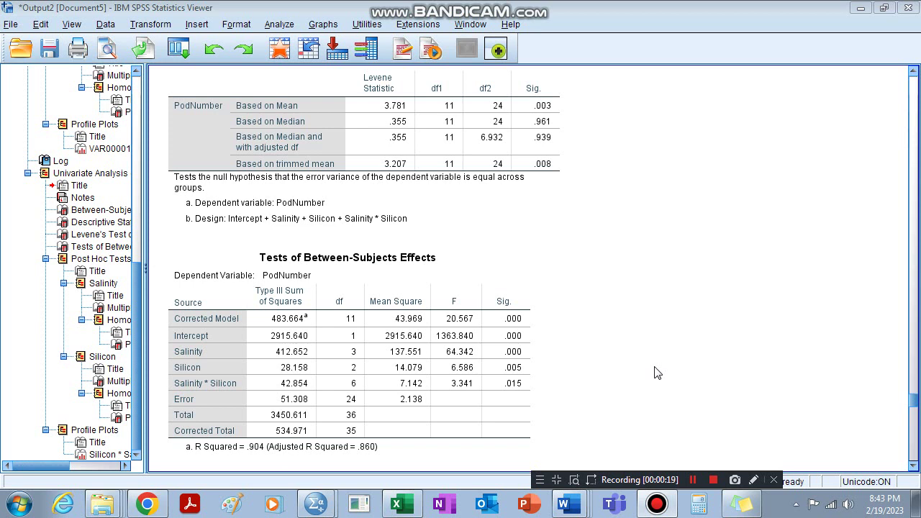
Step: Switch to the Genel veri Si 2020 dataset and start Analyze > General Linear Model > Univariate
left_click(533, 350)
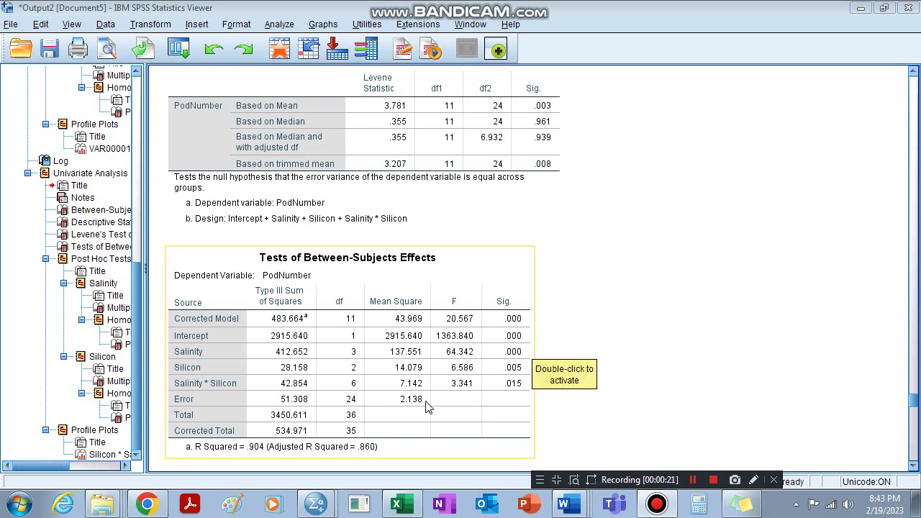
mouse_move(317, 504)
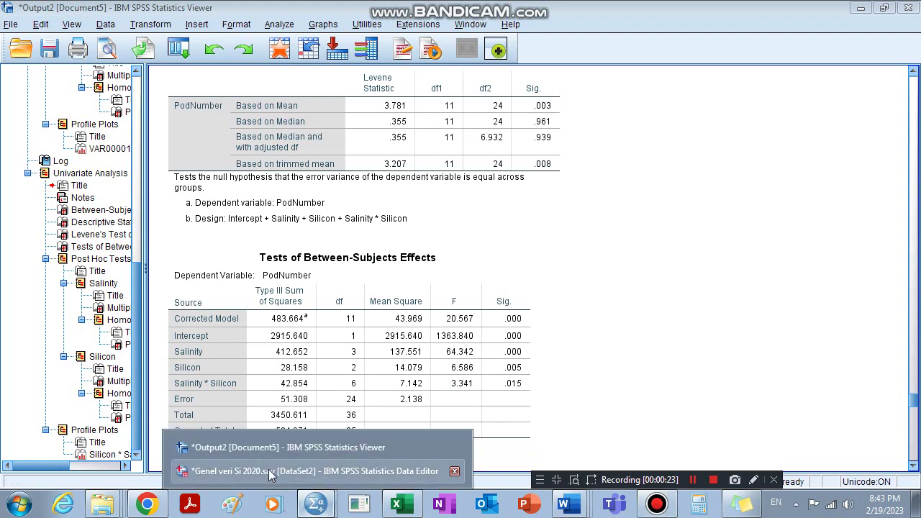
left_click(274, 472)
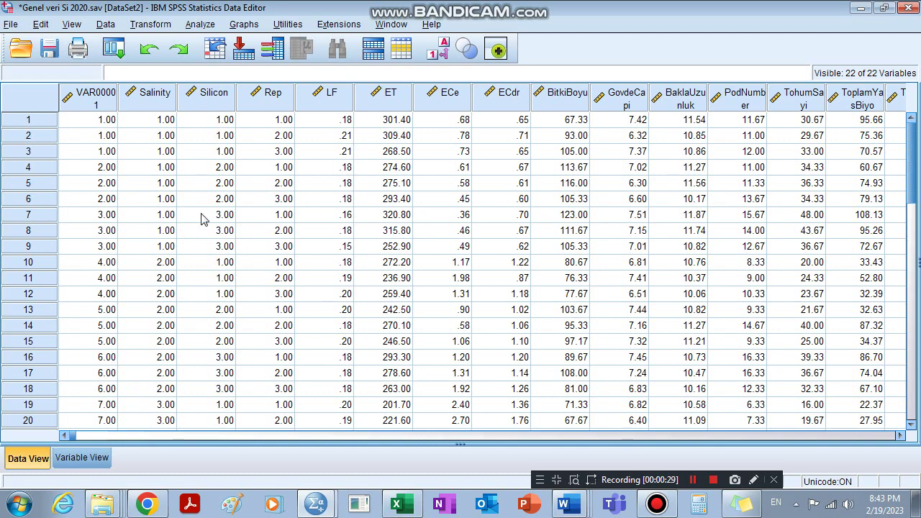
left_click(203, 25)
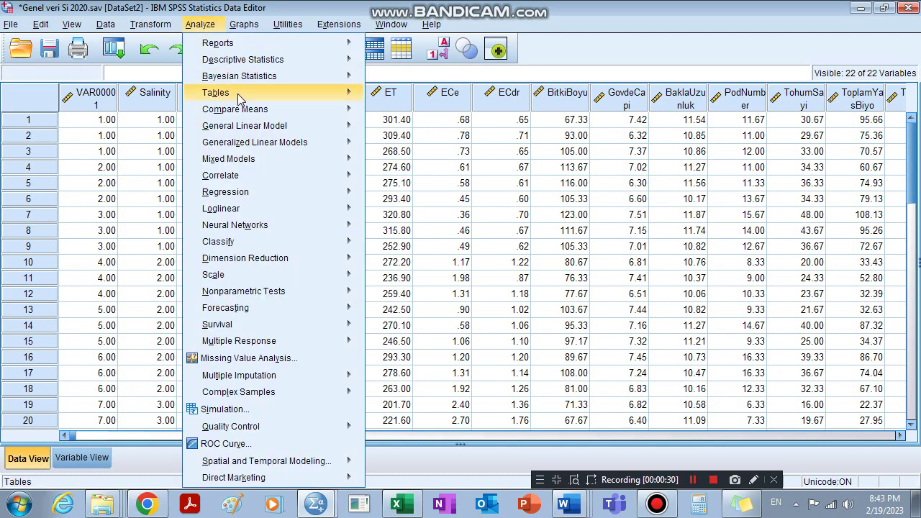
mouse_move(259, 111)
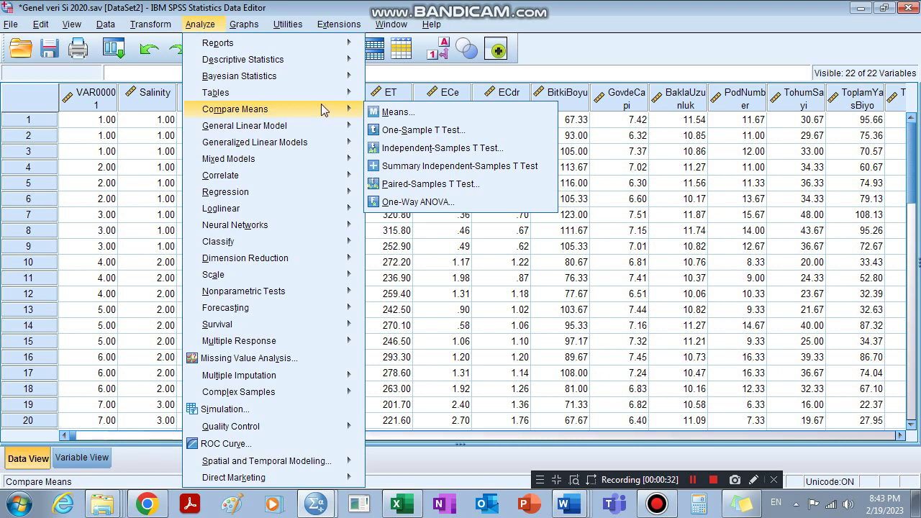
mouse_move(272, 138)
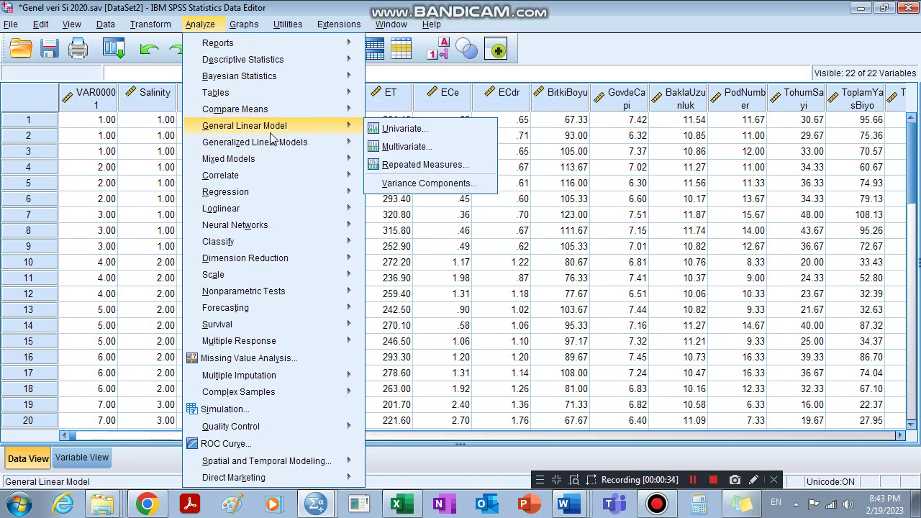
left_click(430, 130)
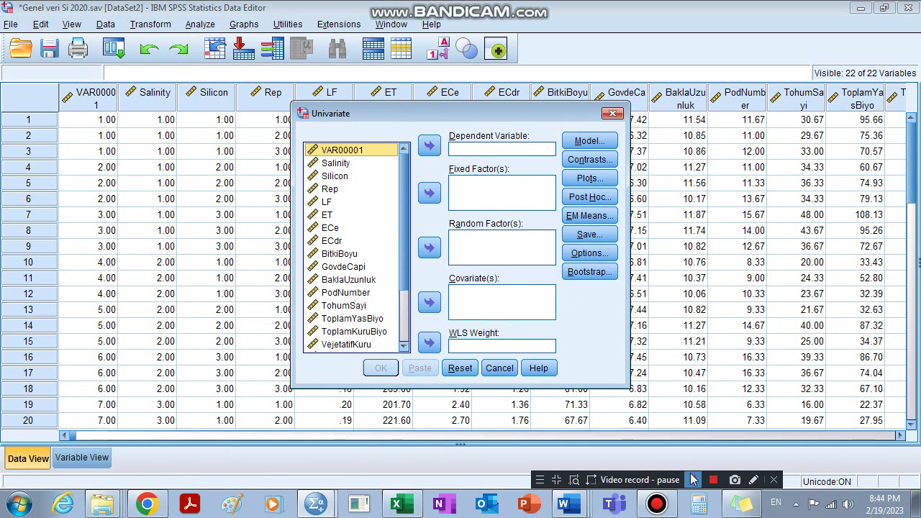
Step: Assign PodNumber as the dependent variable and Salinity and Silicon as fixed factors
left_click(692, 480)
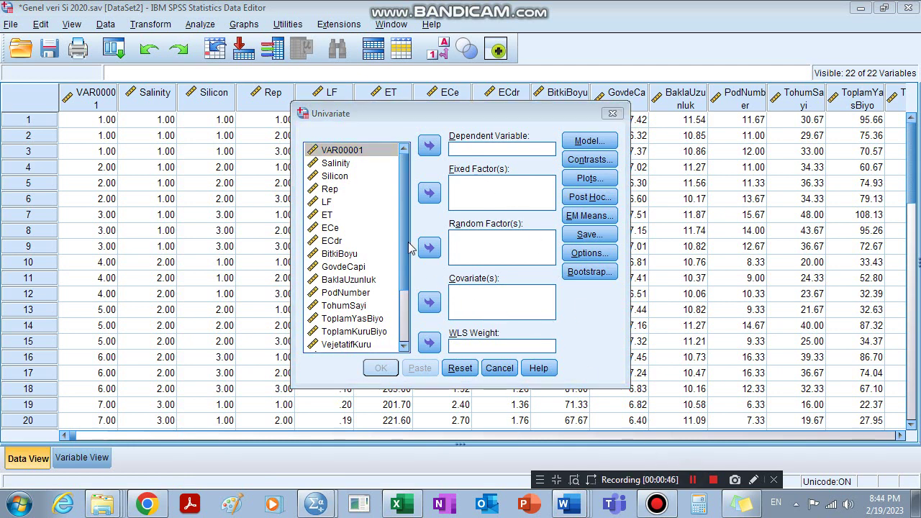
left_click(394, 227)
left_click(343, 293)
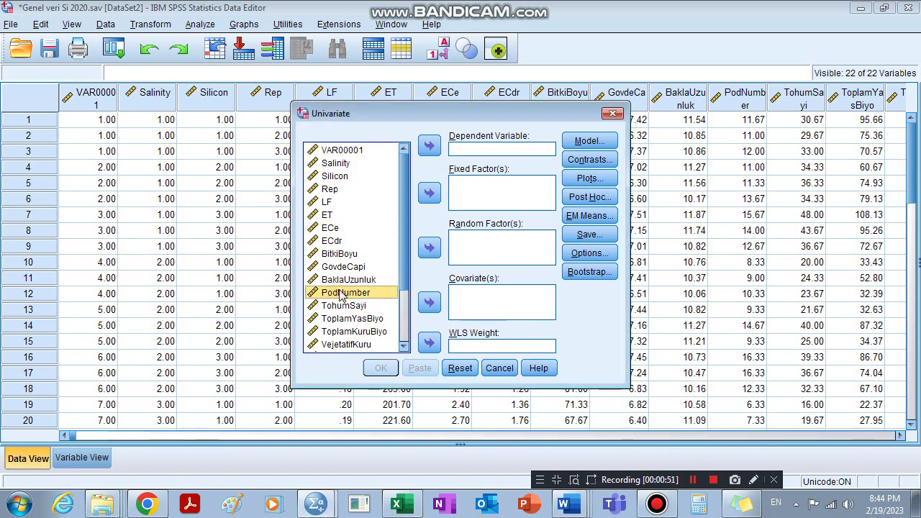
left_click(429, 146)
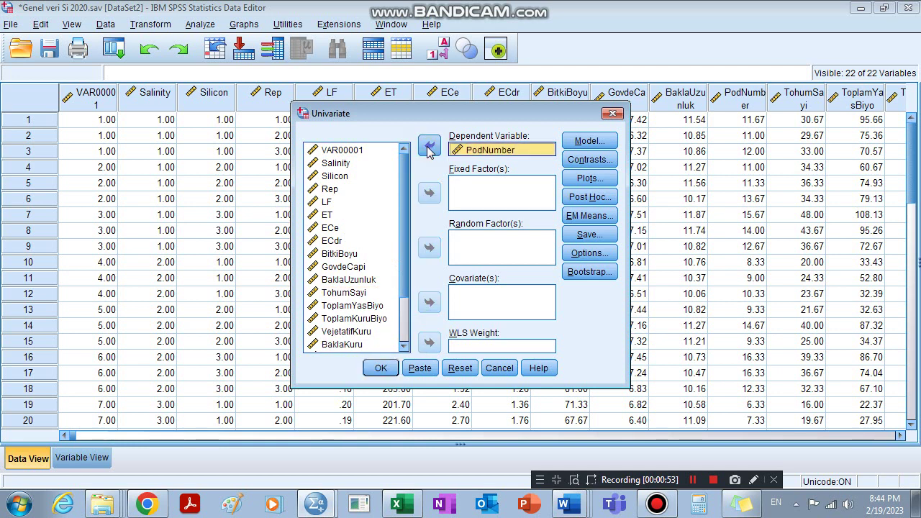
left_click(334, 164)
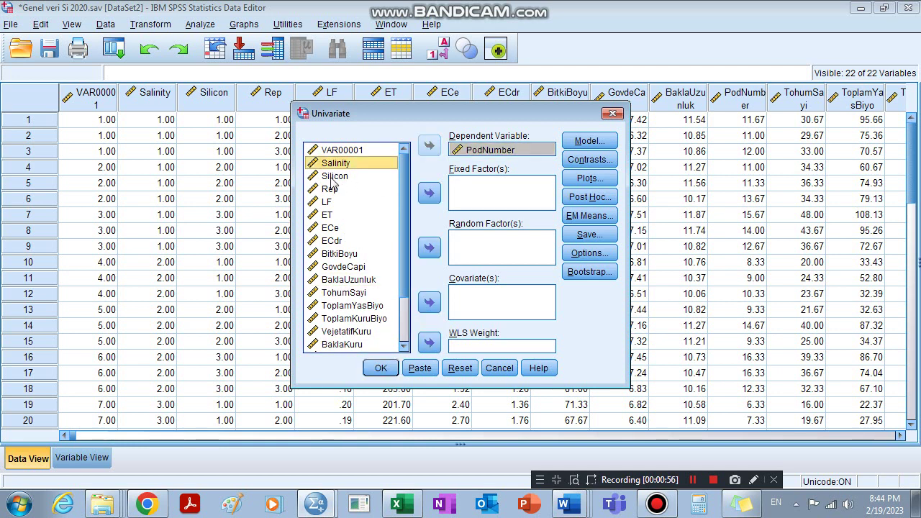
left_click(335, 177, "shift")
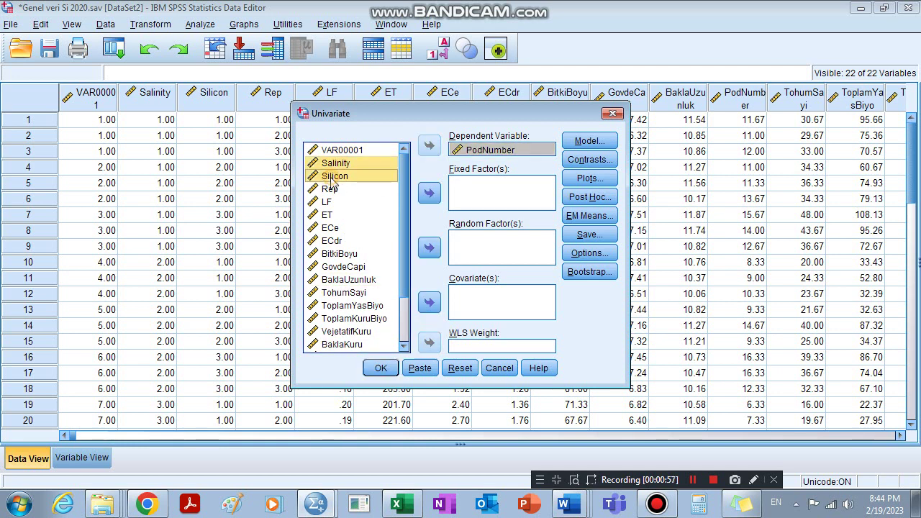
left_click(429, 192)
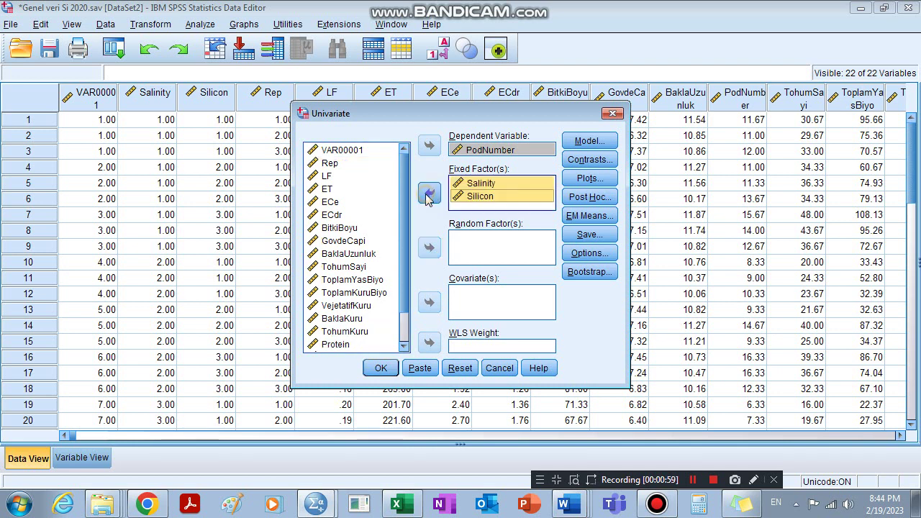
Step: Add a Silicon*Salinity profile plot with Silicon on the horizontal axis and Salinity as separate lines
left_click(589, 178)
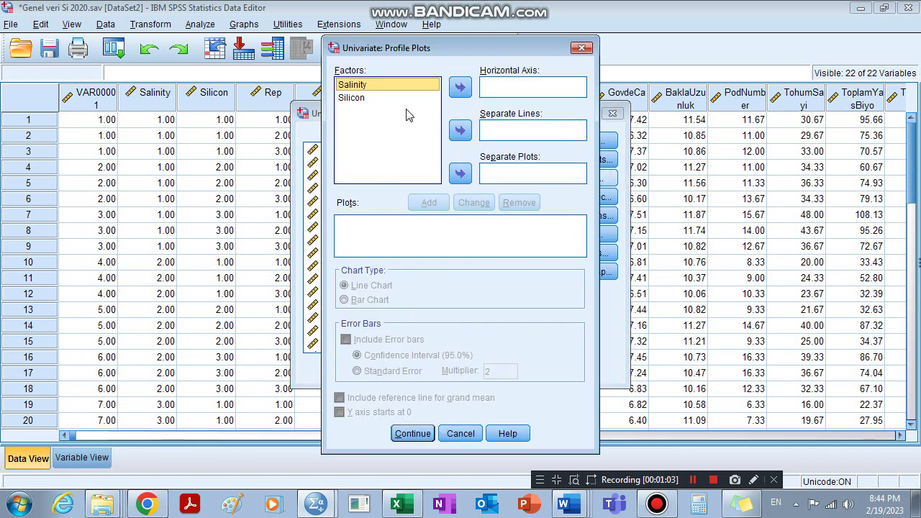
left_click(459, 130)
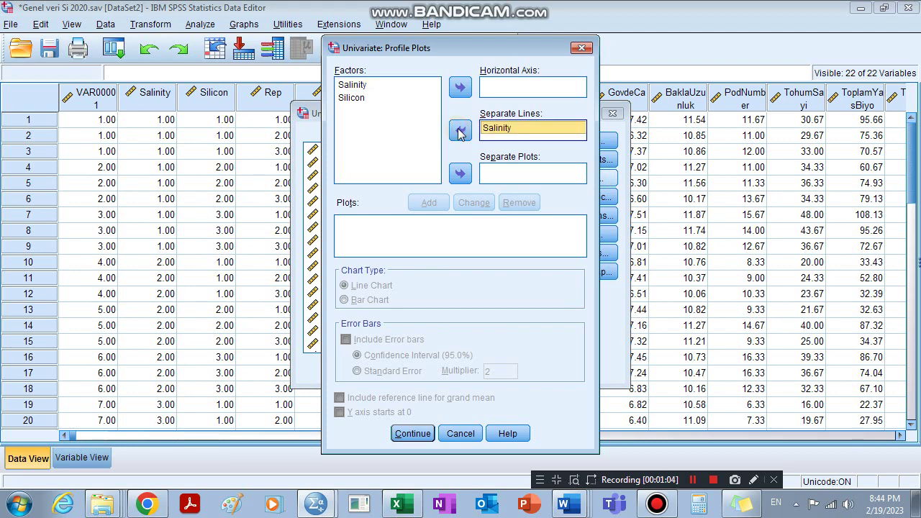
left_click(356, 103)
left_click(460, 87)
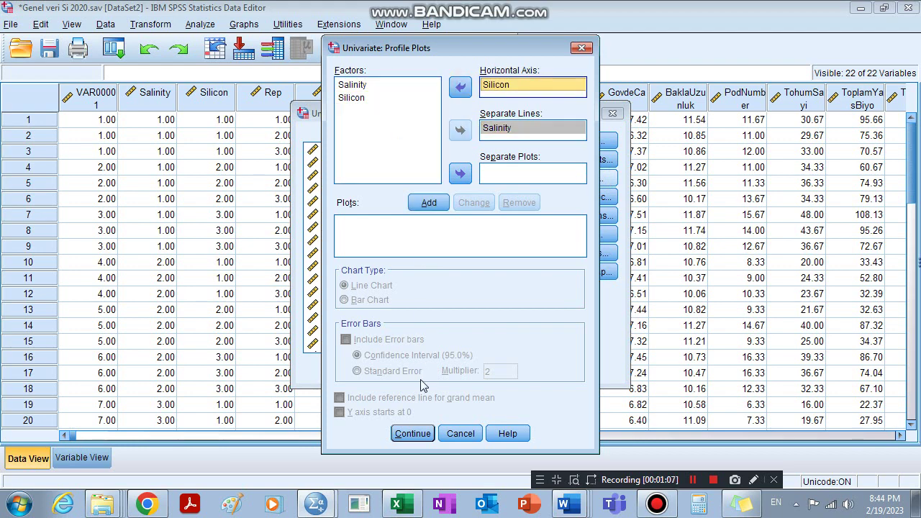
left_click(429, 202)
left_click(413, 433)
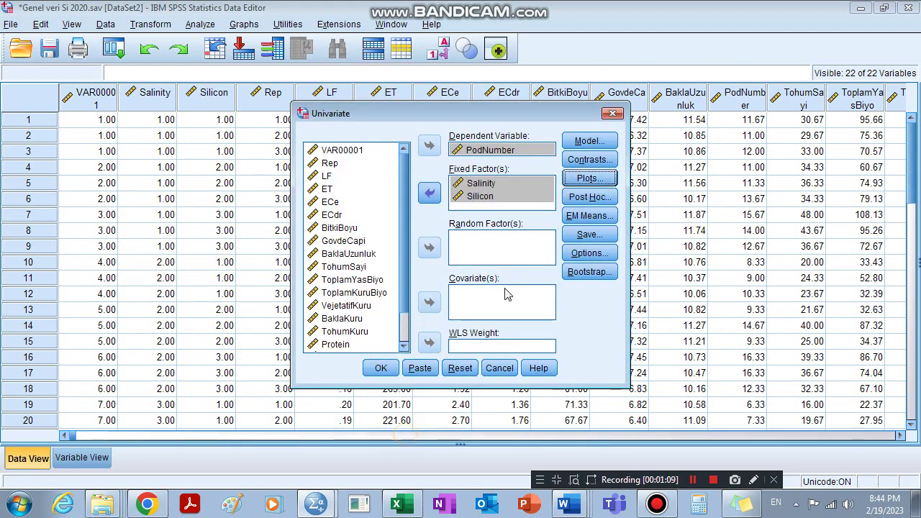
Step: Request LSD and Duncan post hoc tests for both Salinity and Silicon
left_click(589, 197)
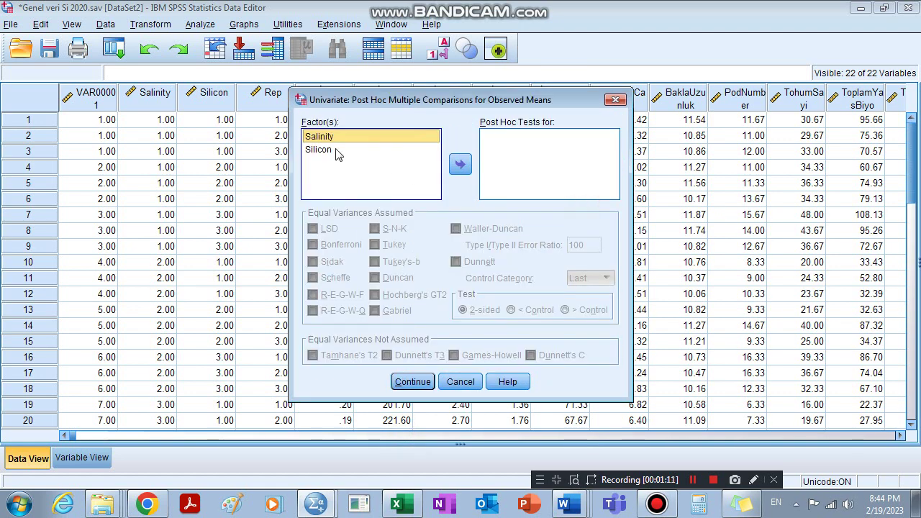
left_click(327, 151, "shift")
left_click(460, 164)
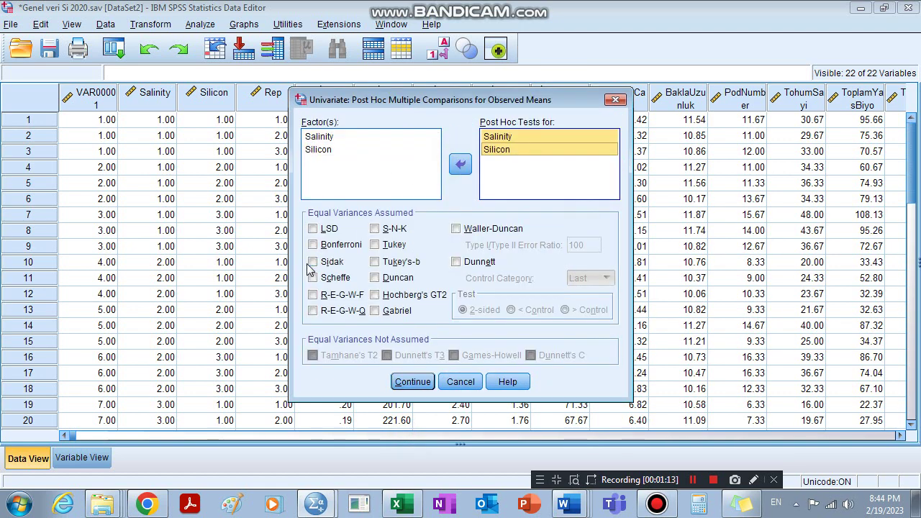
left_click(314, 229)
left_click(387, 279)
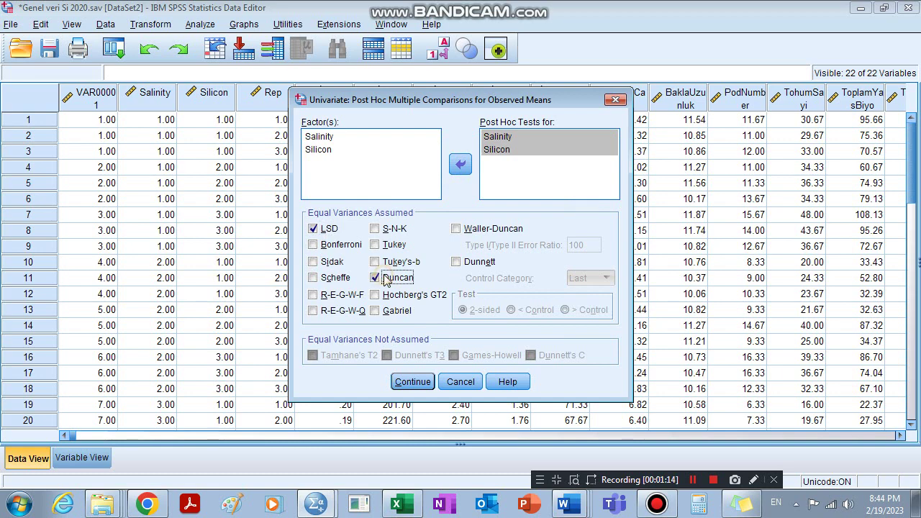
left_click(413, 382)
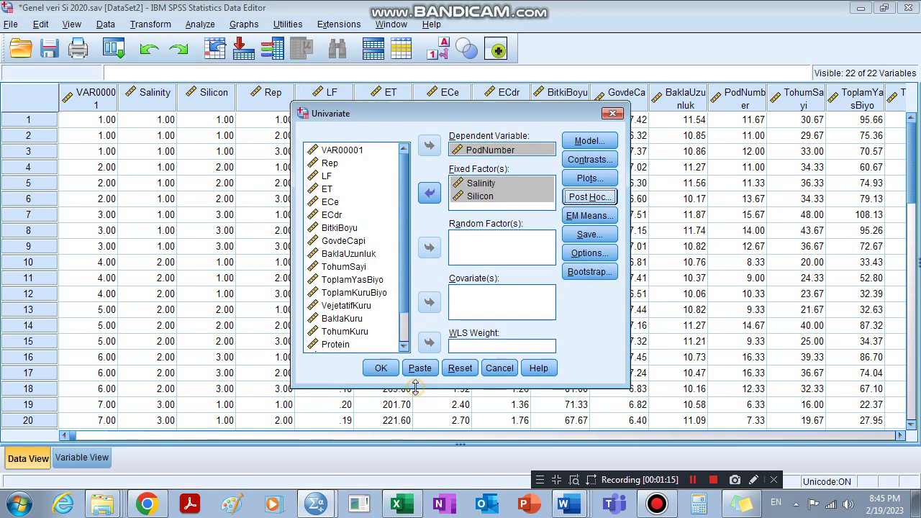
Step: Enable descriptive statistics and homogeneity tests, then run the analysis
left_click(589, 254)
left_click(365, 111)
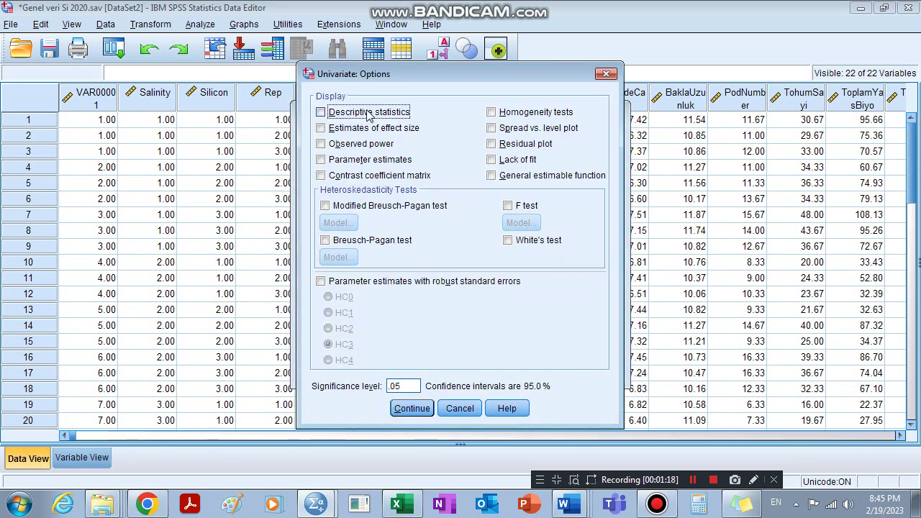
left_click(529, 113)
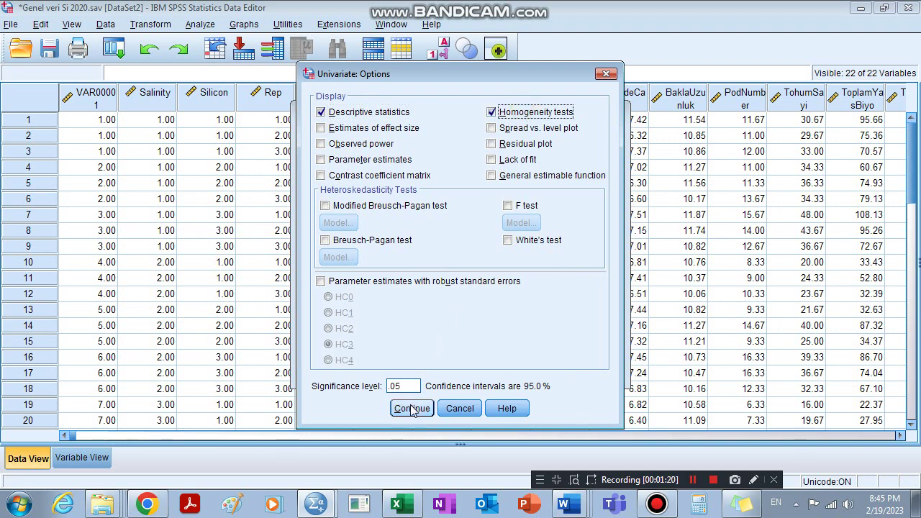
left_click(411, 408)
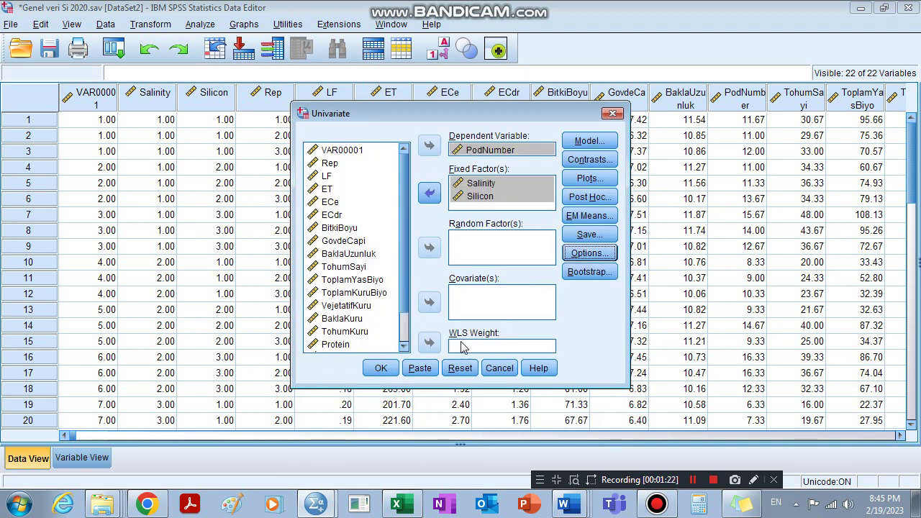
left_click(390, 371)
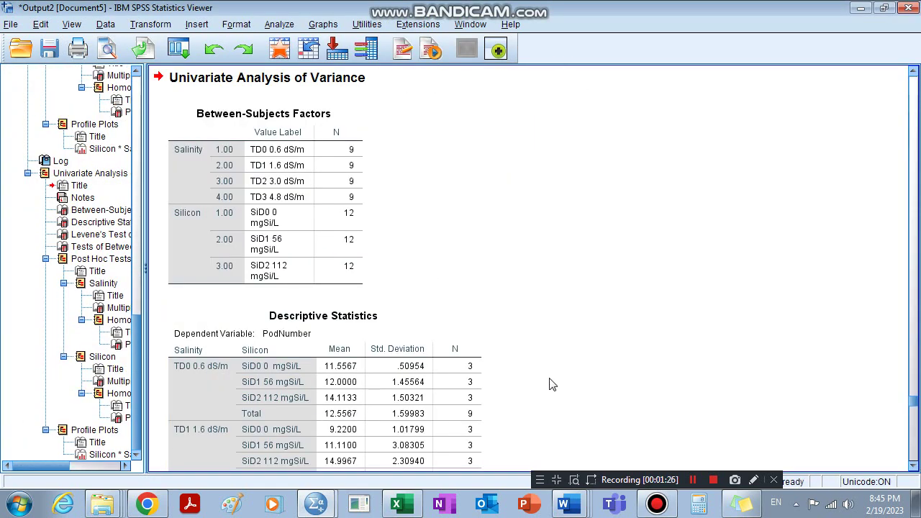
Step: Scroll the PodNumber output down to Levene's test and Tests of Between-Subjects Effects
left_click_drag(916, 407, 916, 412)
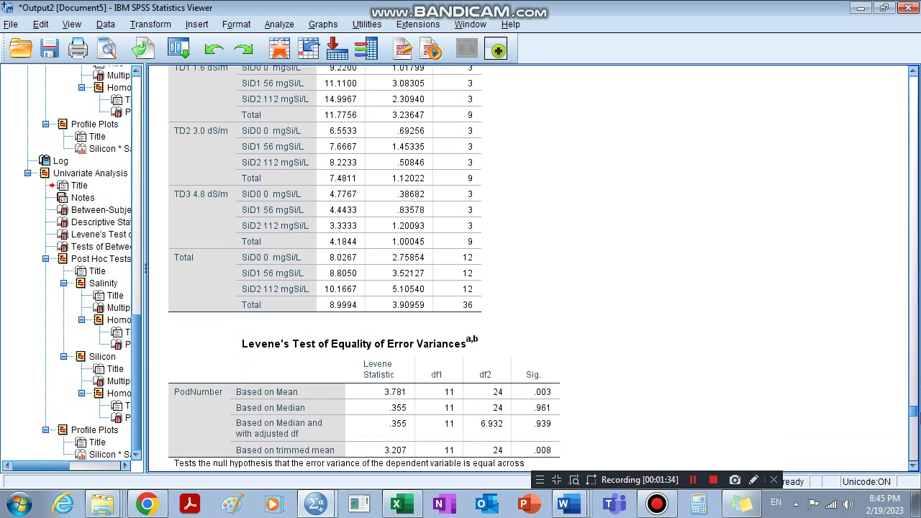
left_click_drag(916, 411, 916, 419)
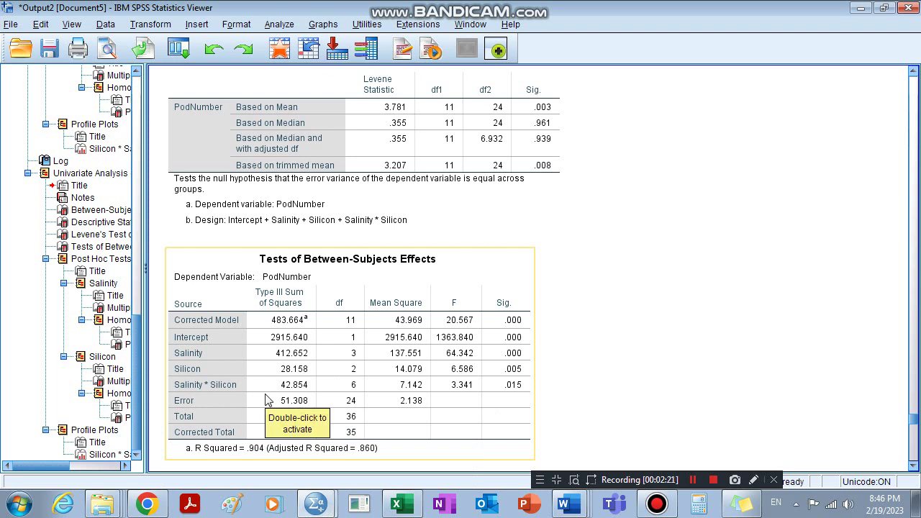
mouse_move(317, 510)
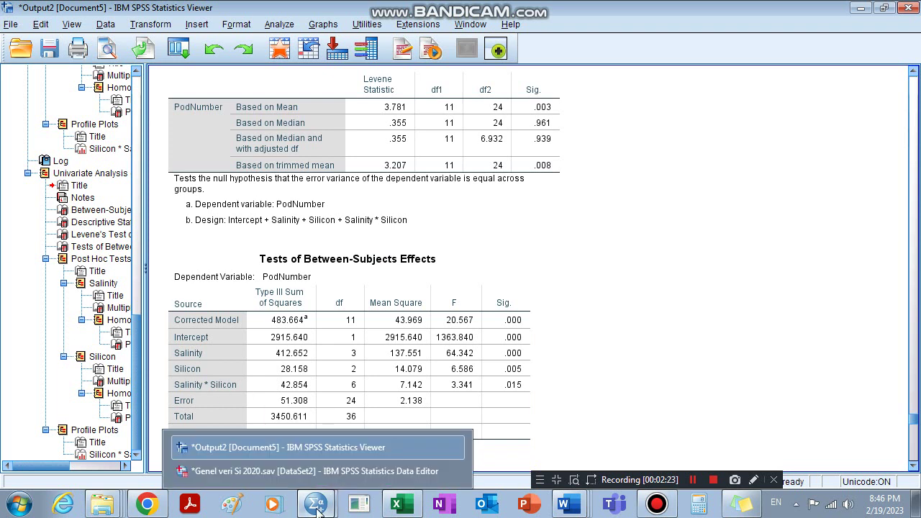
left_click(310, 472)
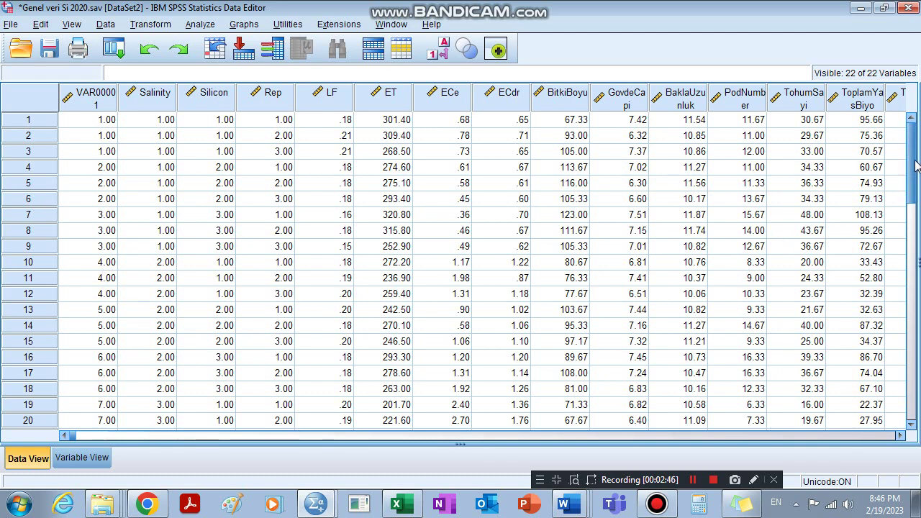
left_click_drag(915, 164, 914, 261)
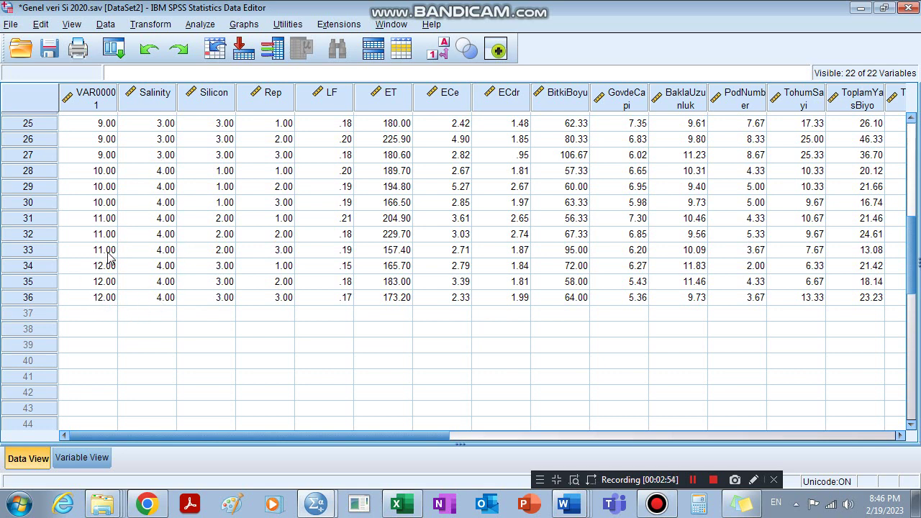
left_click_drag(912, 237, 911, 144)
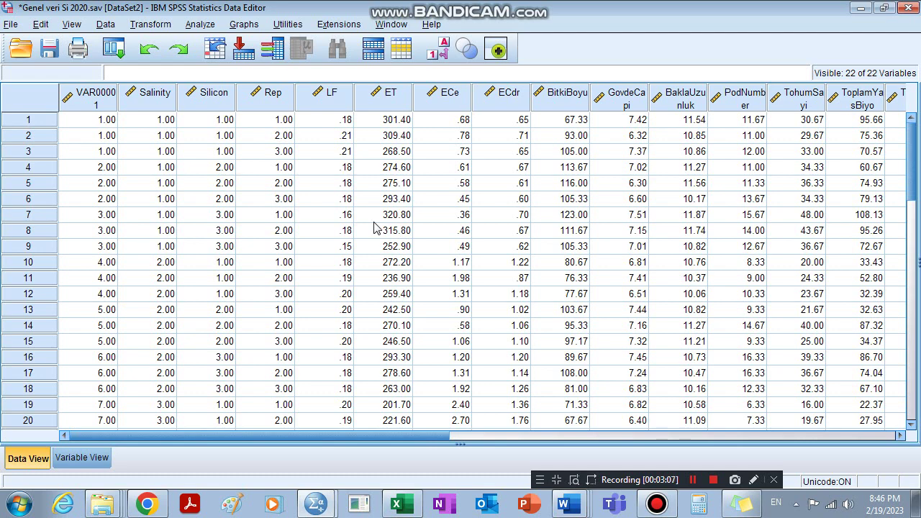
Step: Reopen the Univariate dialog and Reset it to clear the previous variable assignments
left_click(199, 26)
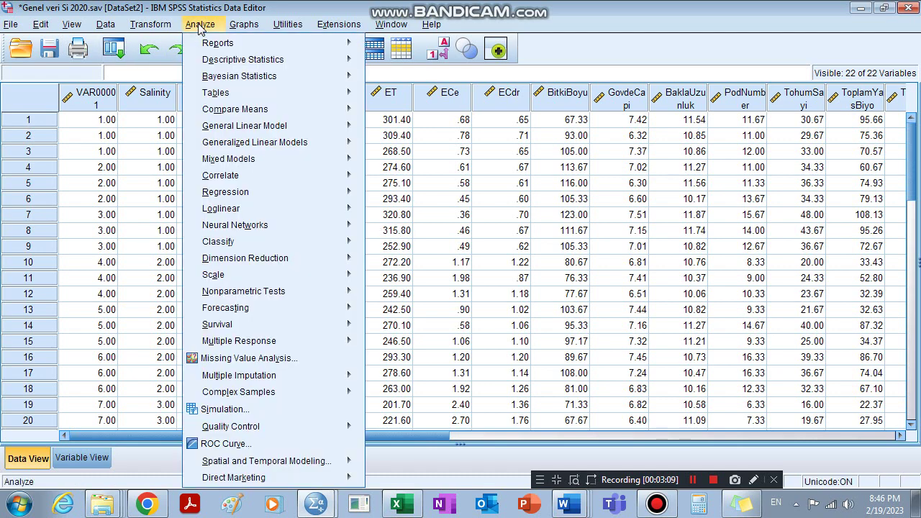
mouse_move(236, 109)
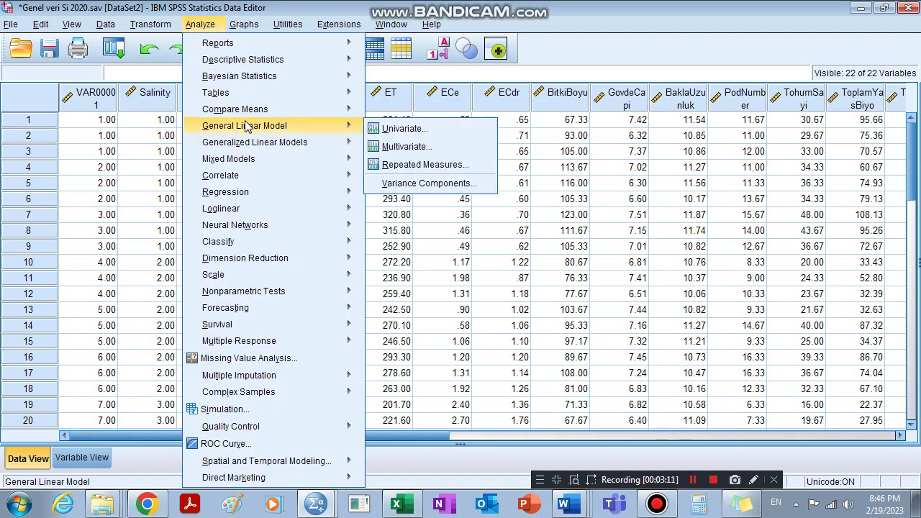
mouse_move(352, 126)
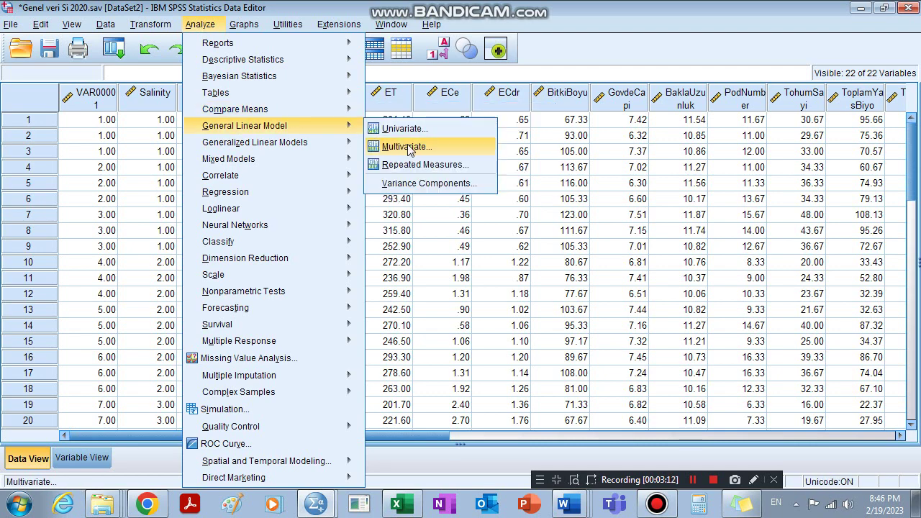
left_click(407, 130)
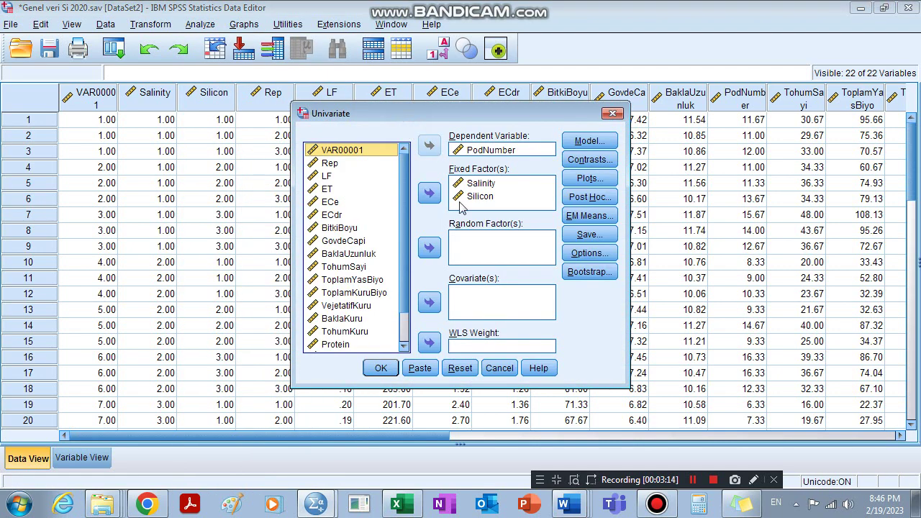
left_click(460, 368)
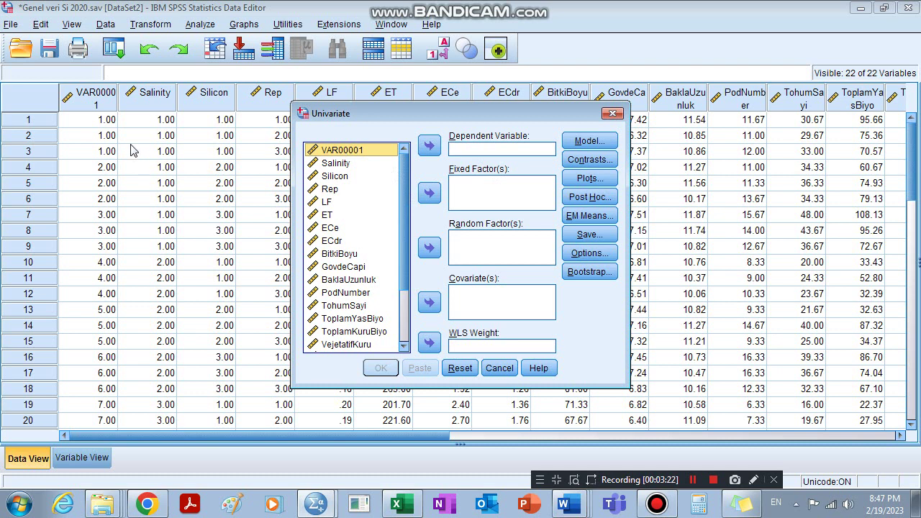
Step: Set VAR00001 as the fixed factor and PodNumber as the dependent variable
left_click(431, 192)
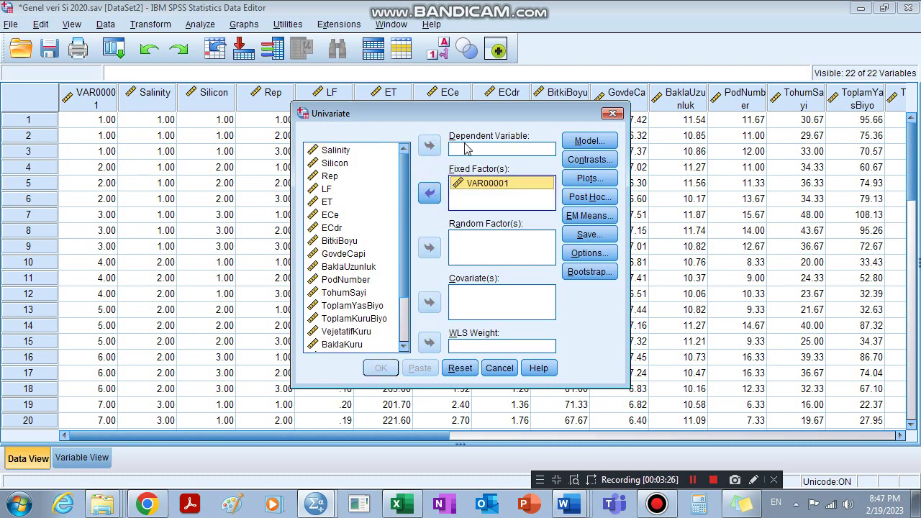
left_click(342, 282)
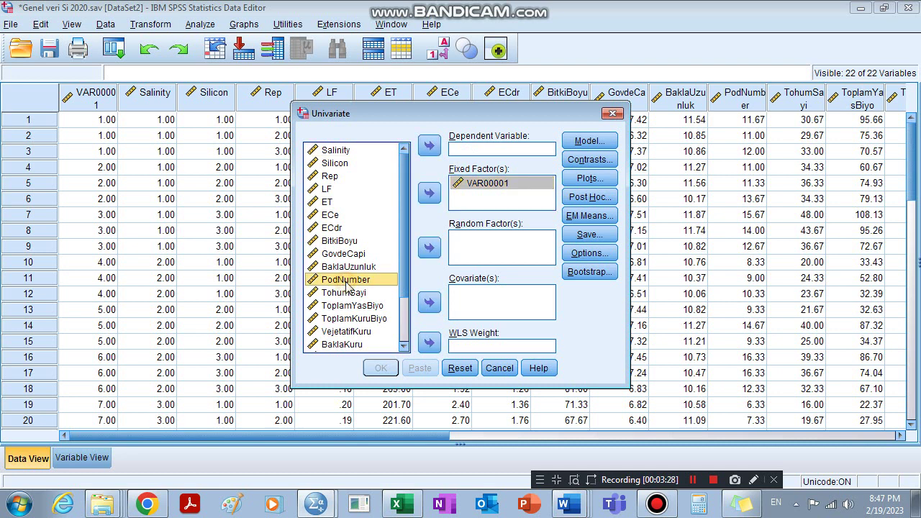
left_click(429, 147)
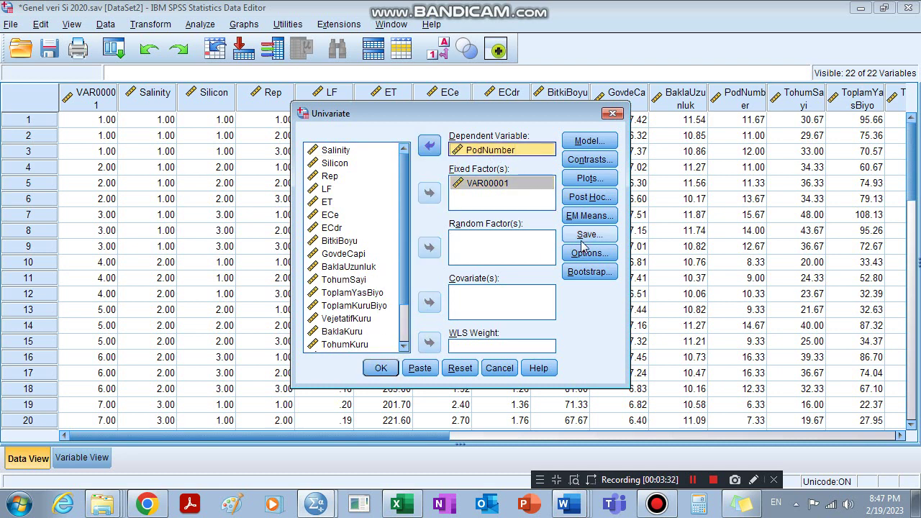
left_click(588, 197)
Step: Request LSD and Duncan post hoc tests for VAR00001
left_click(461, 164)
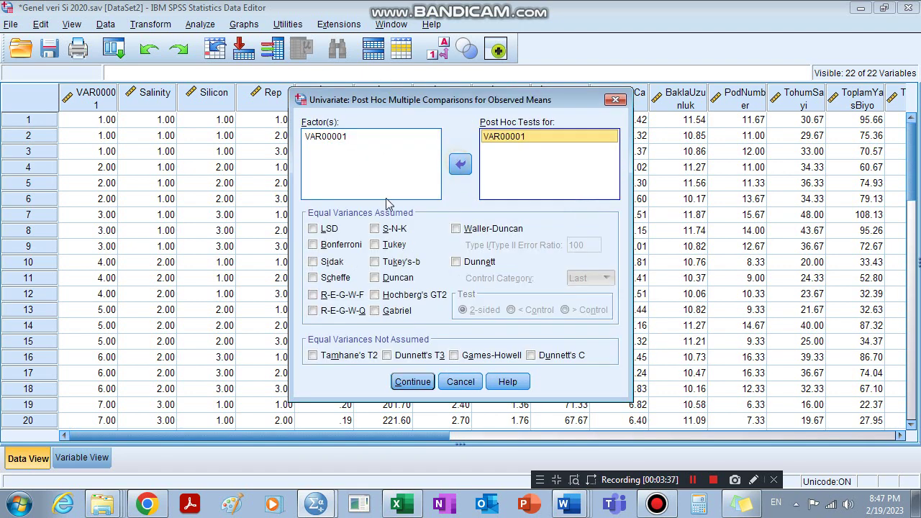
left_click(313, 229)
left_click(375, 278)
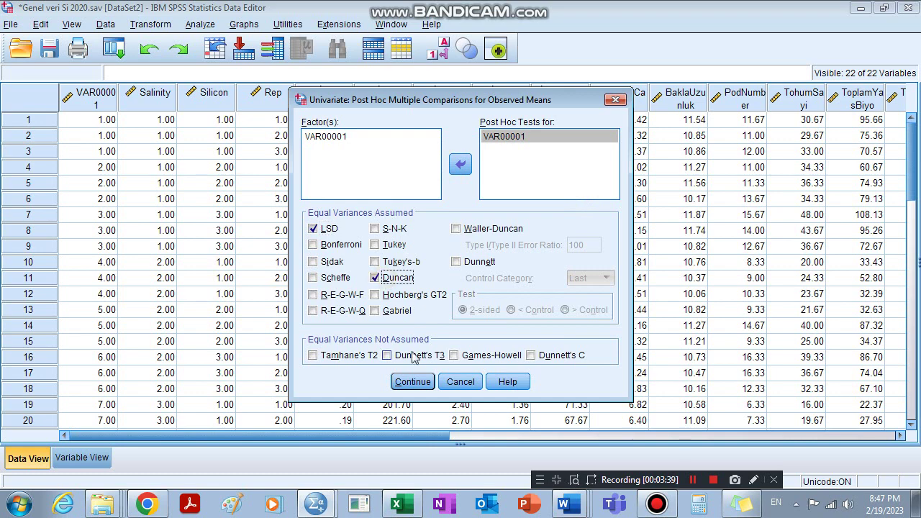
left_click(407, 388)
Step: Enable descriptive statistics and homogeneity of variance tests in Options
left_click(588, 250)
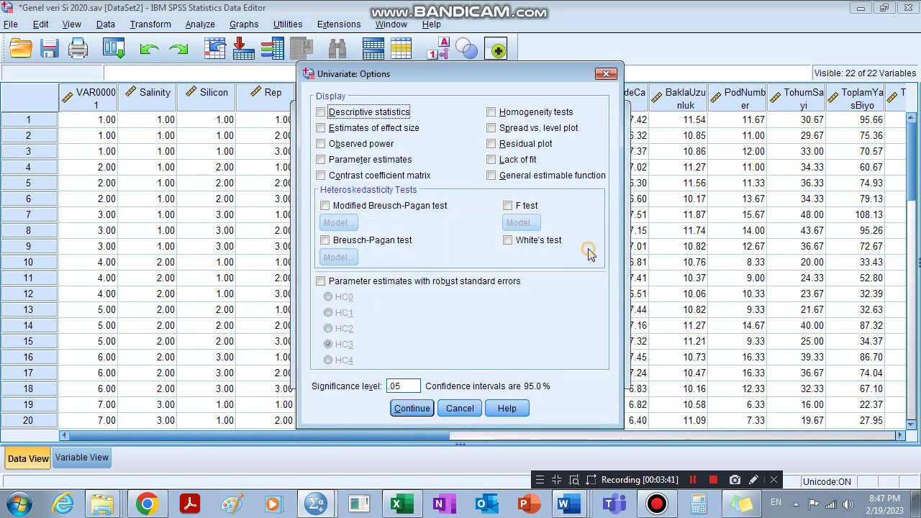
left_click(352, 113)
left_click(500, 116)
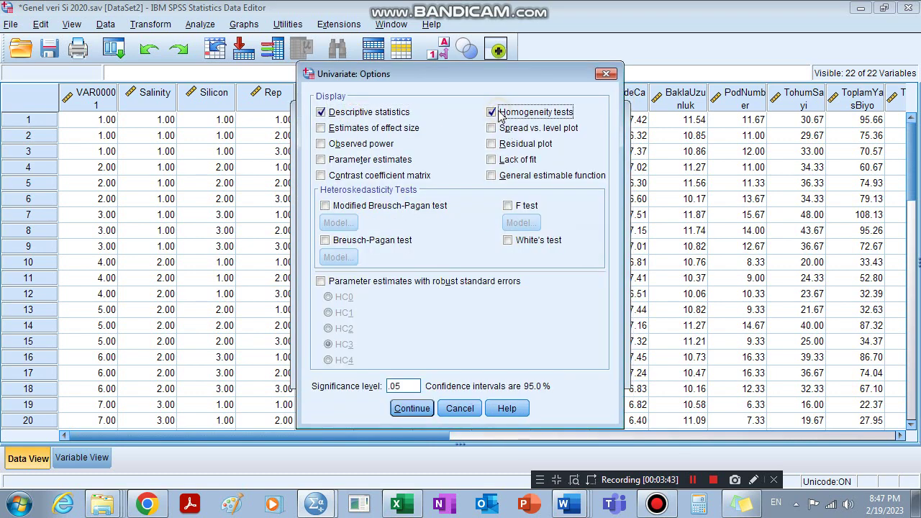
left_click(406, 412)
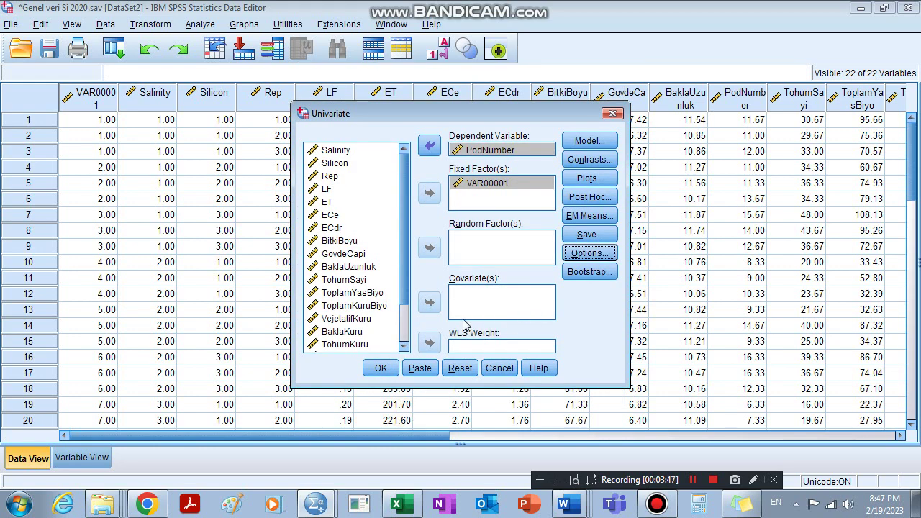
Step: Run the analysis and go to the Homogeneous Subsets output
left_click(381, 370)
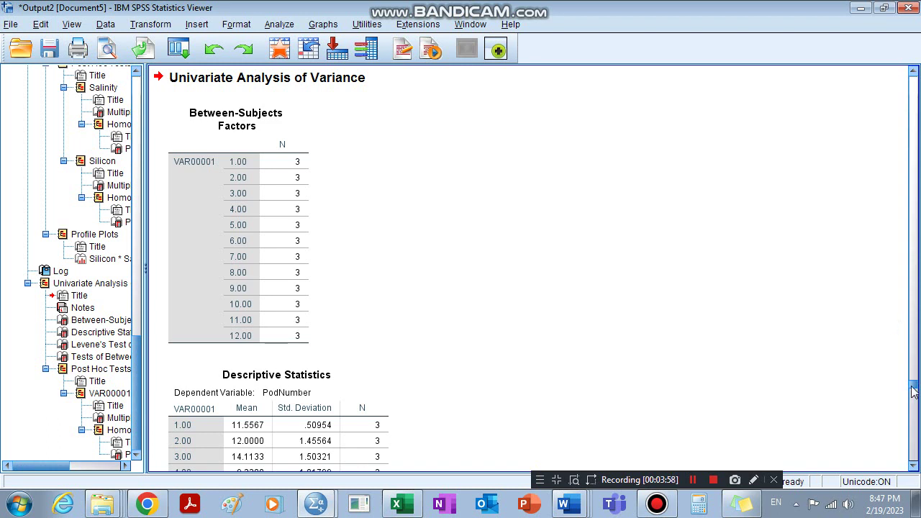
scroll(913, 392, "down", 4)
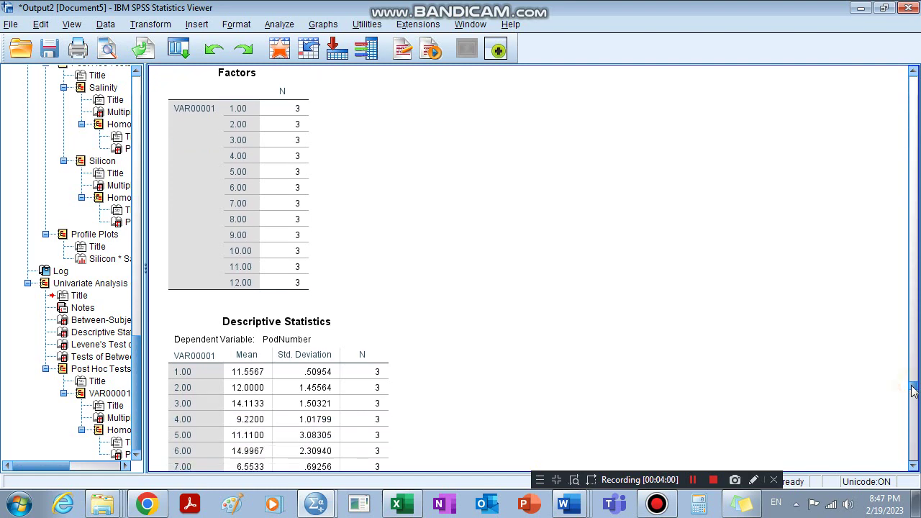
scroll(914, 392, "down", 10)
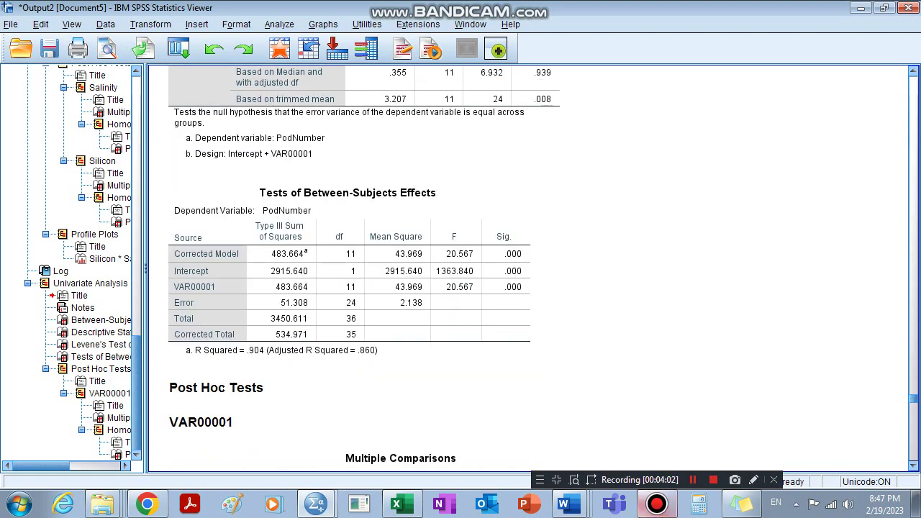
left_click(692, 479)
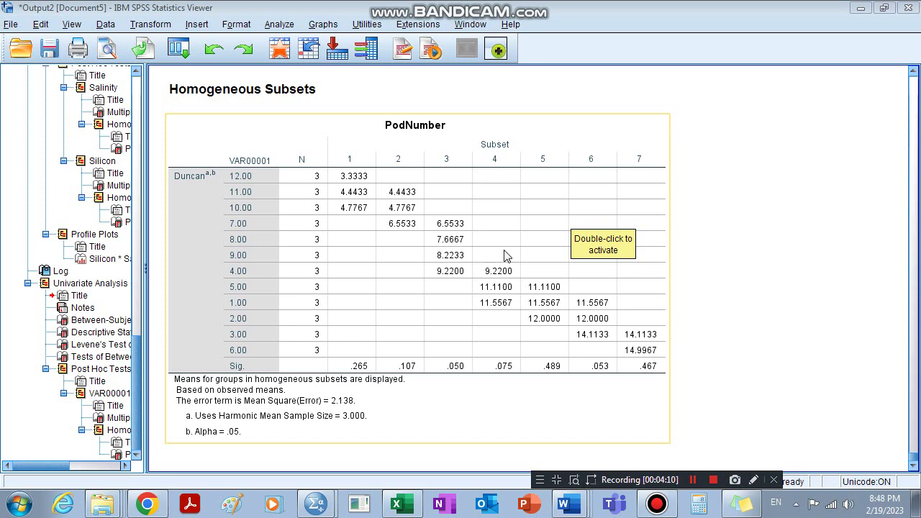
Step: Copy the PodNumber Duncan subsets table as an Excel Worksheet (BIFF) and switch to Excel
left_click(350, 205)
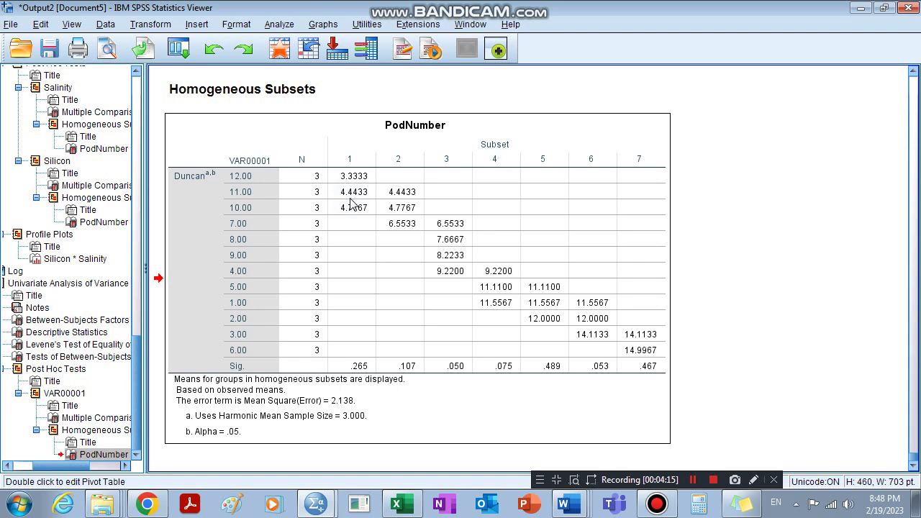
right_click(486, 243)
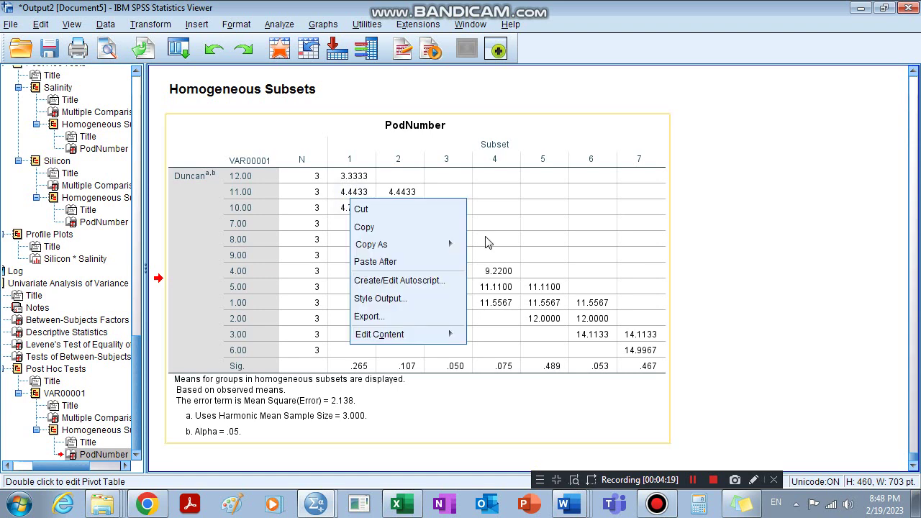
mouse_move(405, 245)
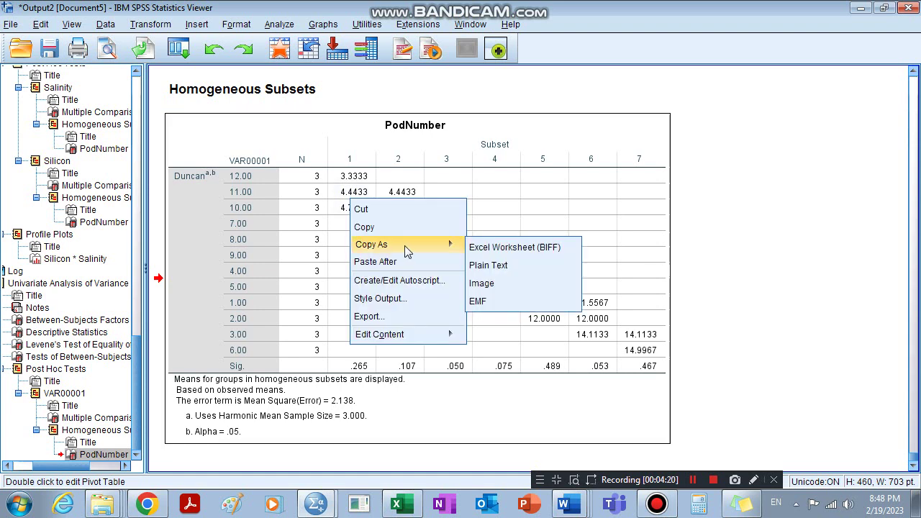
left_click(495, 249)
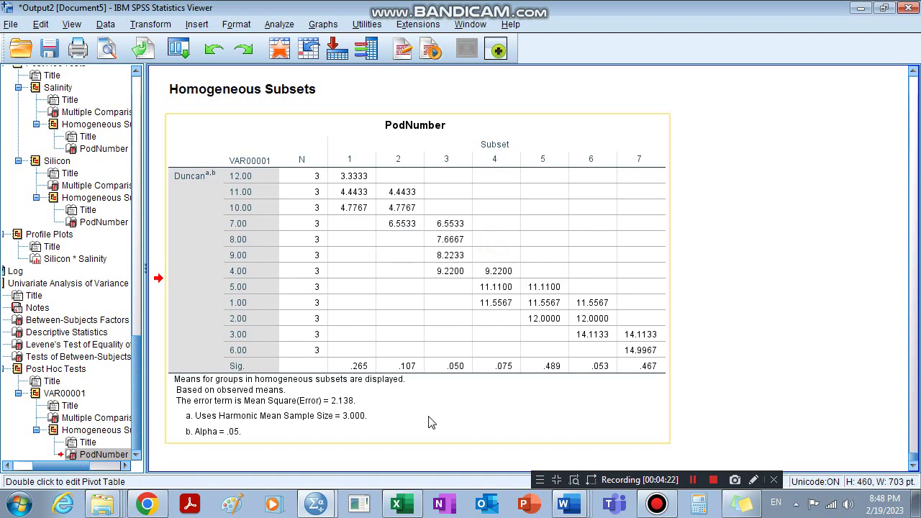
left_click(405, 506)
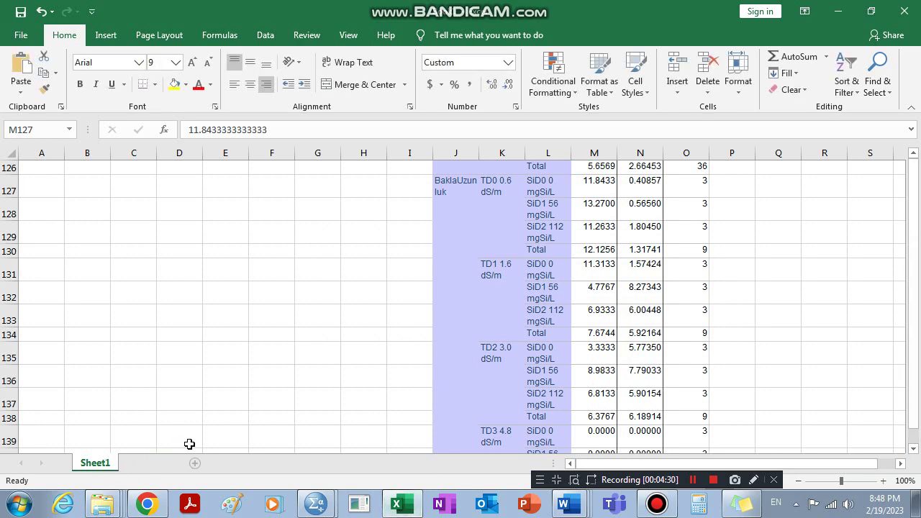
Step: Paste the subsets table onto new Sheet2, then inspect the J15 mean, Subset heading and footnotes
left_click(195, 463)
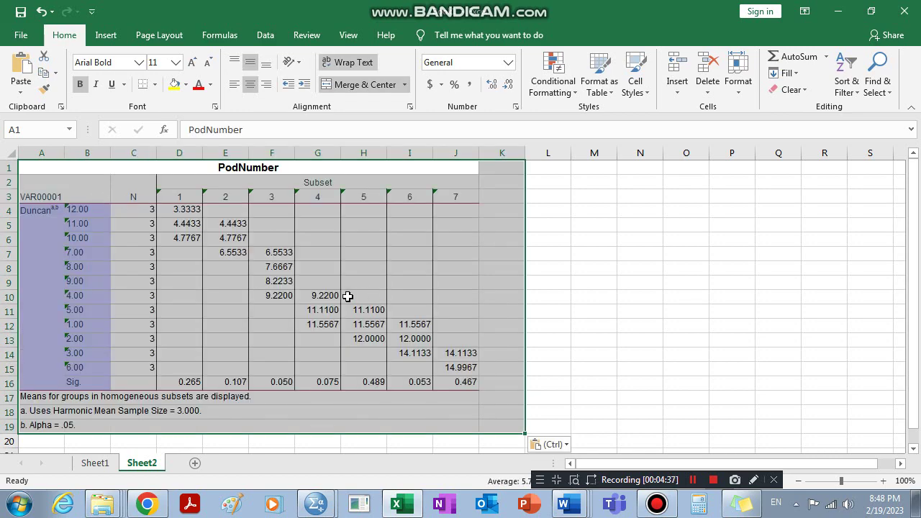
left_click(348, 296)
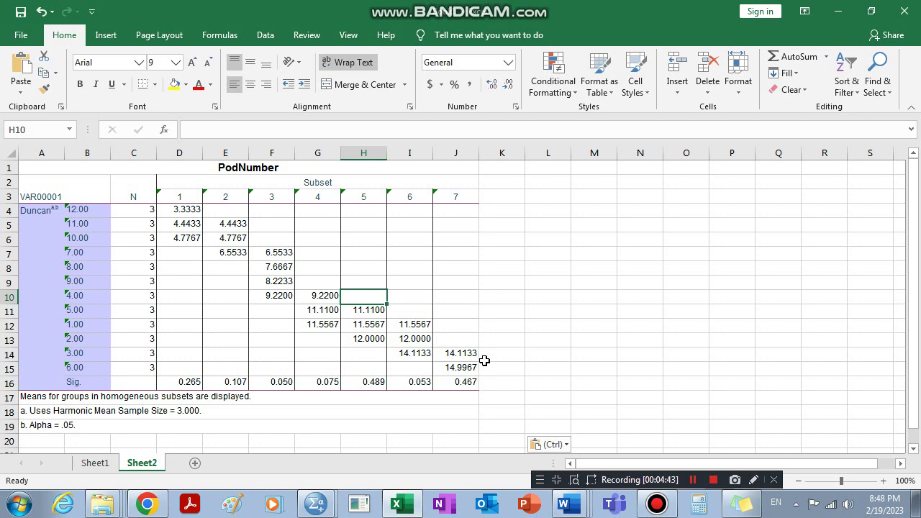
left_click(457, 369)
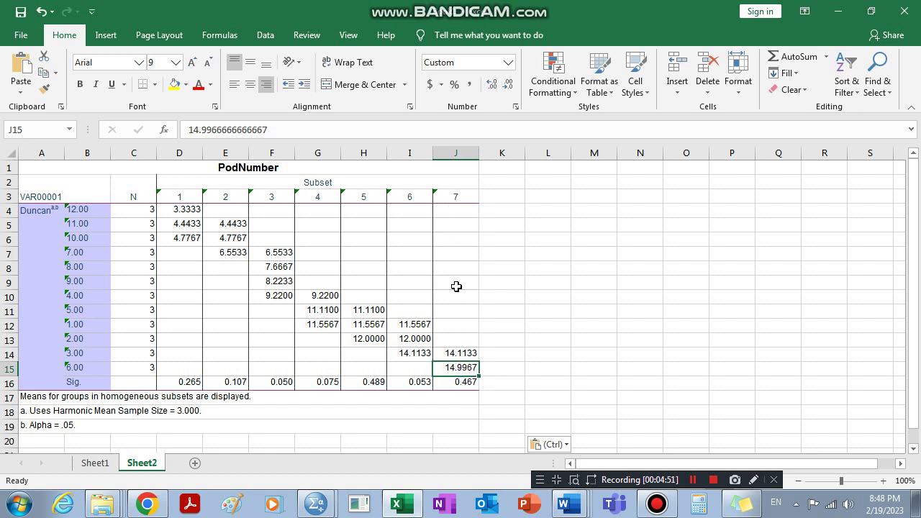
left_click(457, 174)
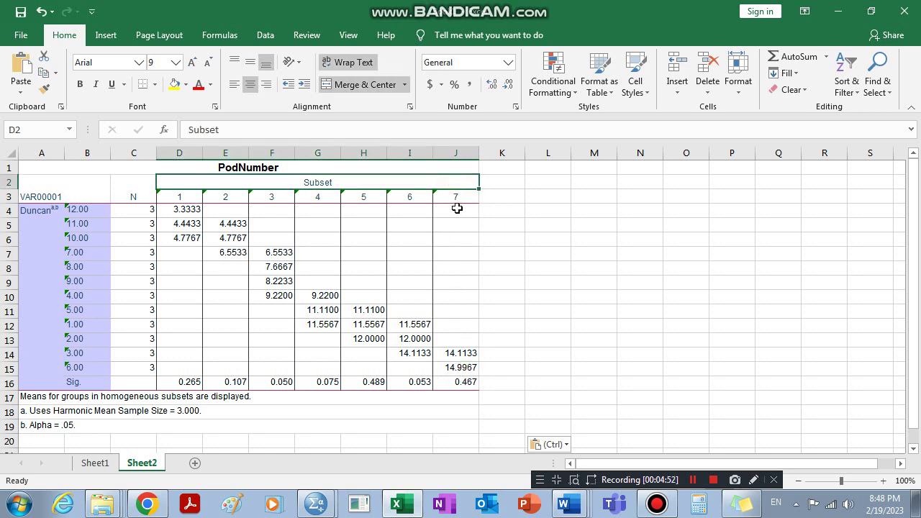
left_click(456, 215)
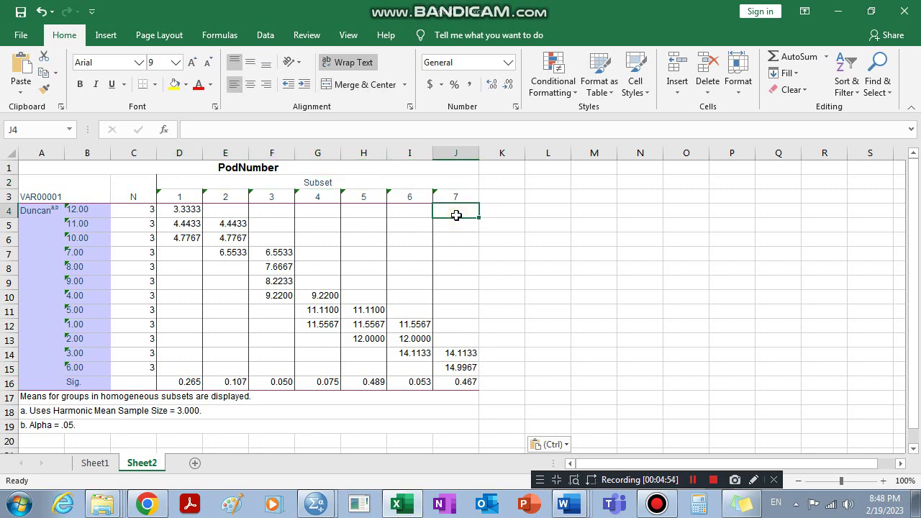
left_click(463, 407)
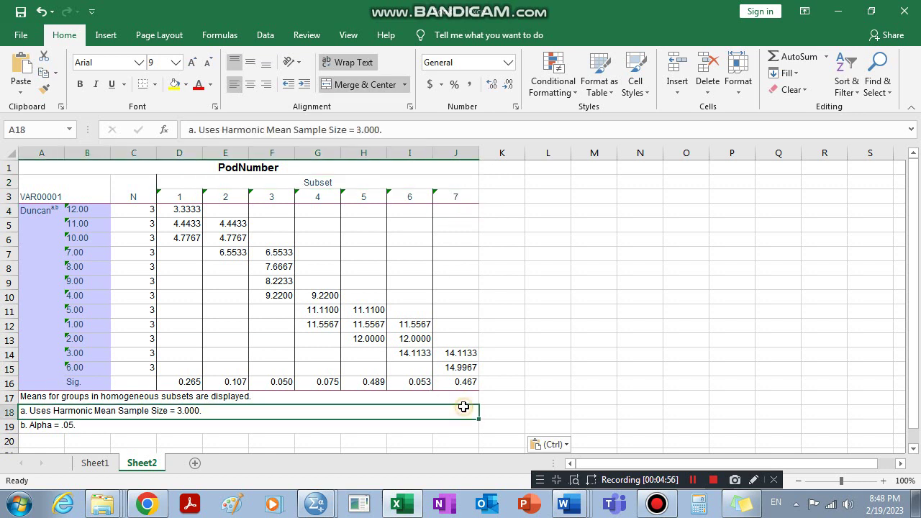
left_click(458, 400)
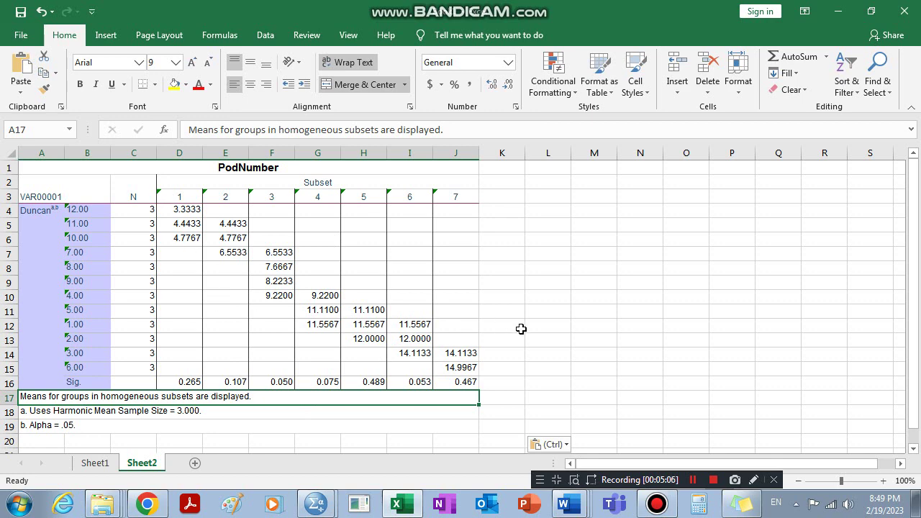
Step: Bring up the pods results document, then enter 15 in Excel cell K15 beside the 14.9967 mean
mouse_move(566, 506)
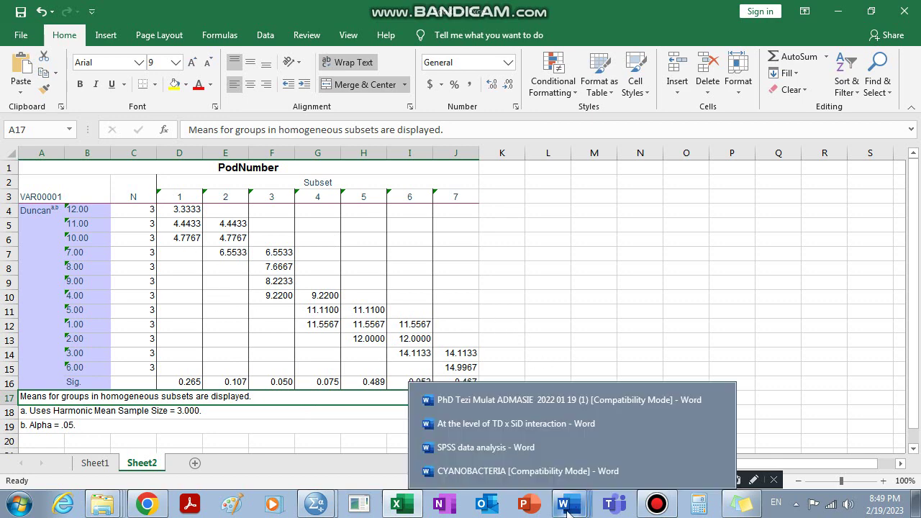
left_click(558, 417)
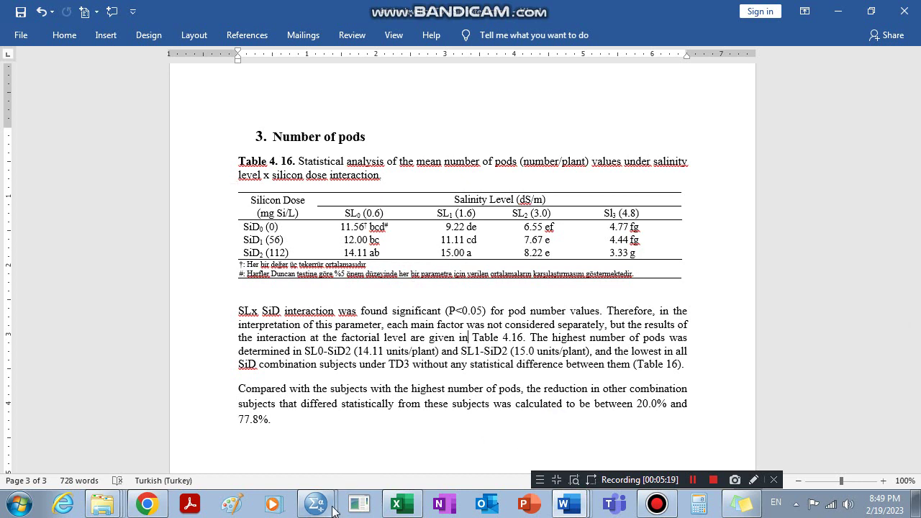
mouse_move(307, 491)
left_click(397, 503)
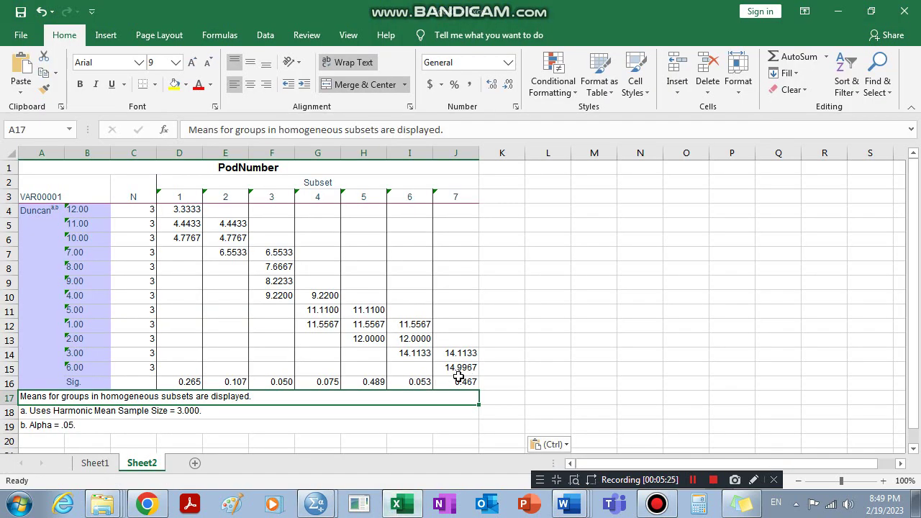
left_click(494, 372)
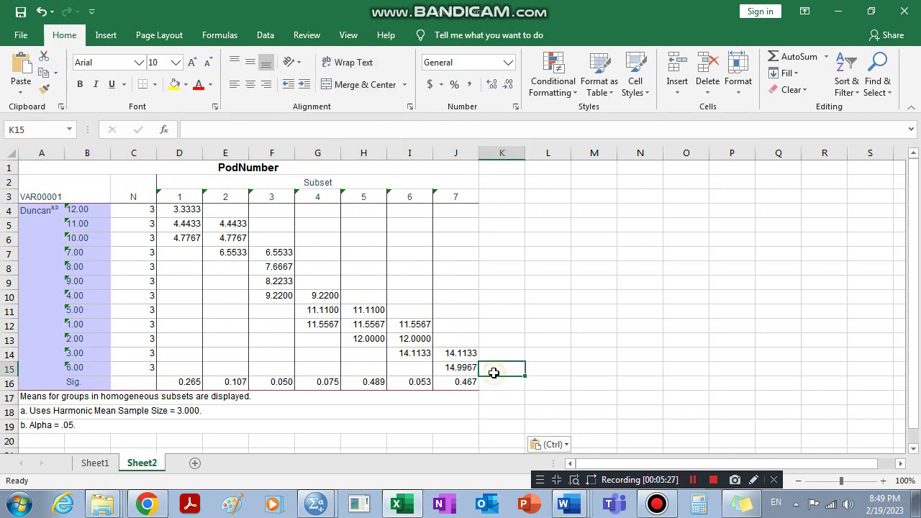
type("15")
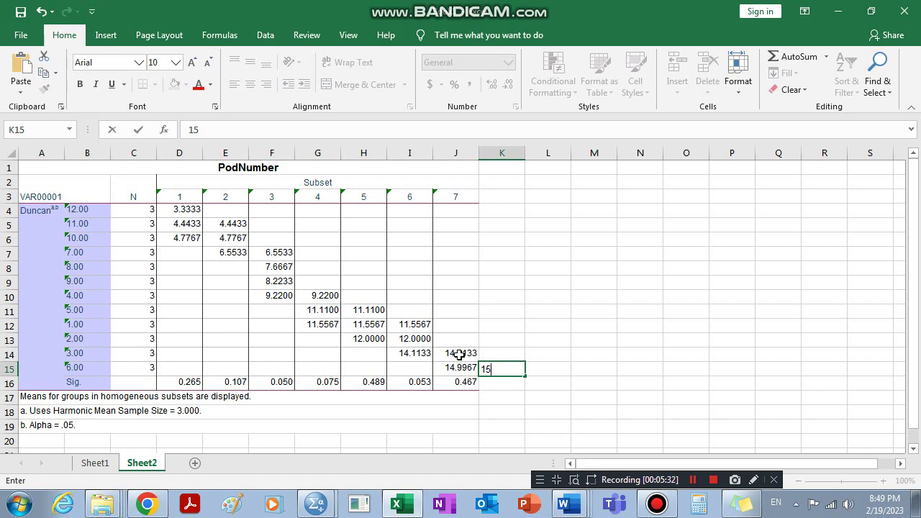
Step: Compare the spreadsheet with Word Table 4.16 and select the 'bc' letters for SiD1 under SL0
left_click(413, 508)
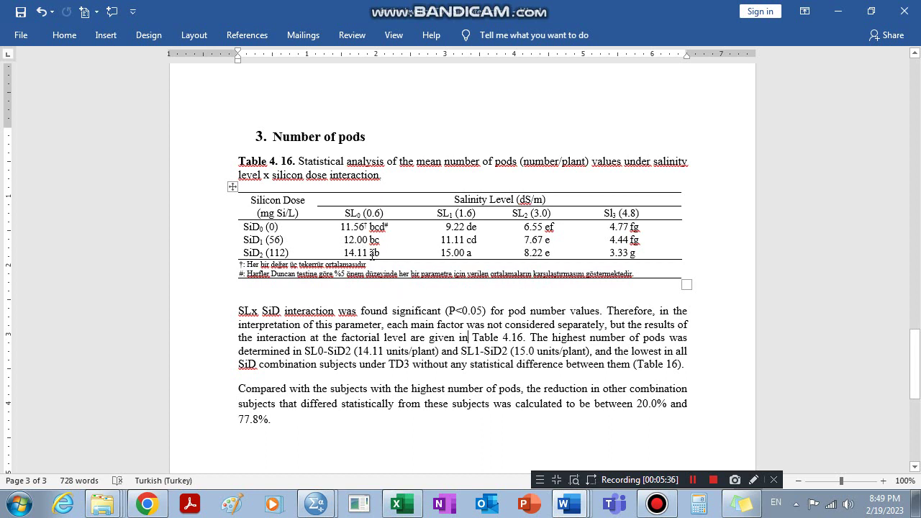
mouse_move(407, 507)
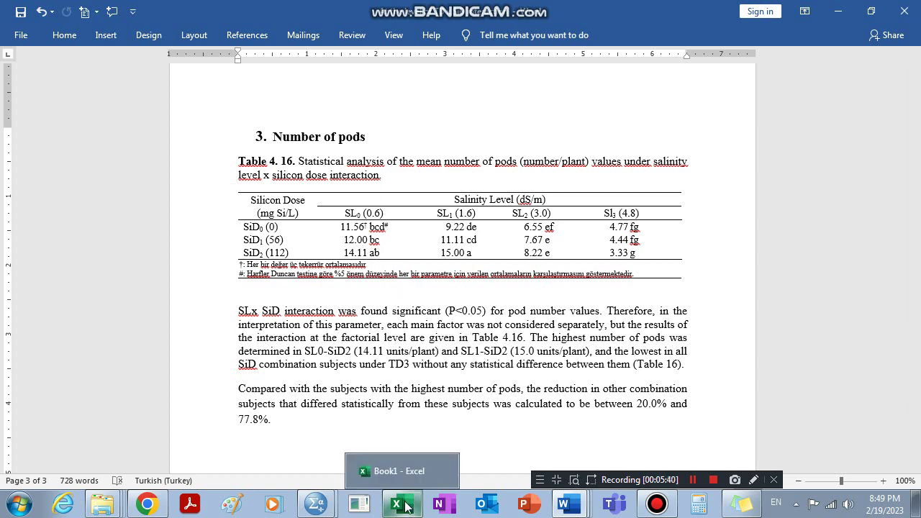
left_click(406, 507)
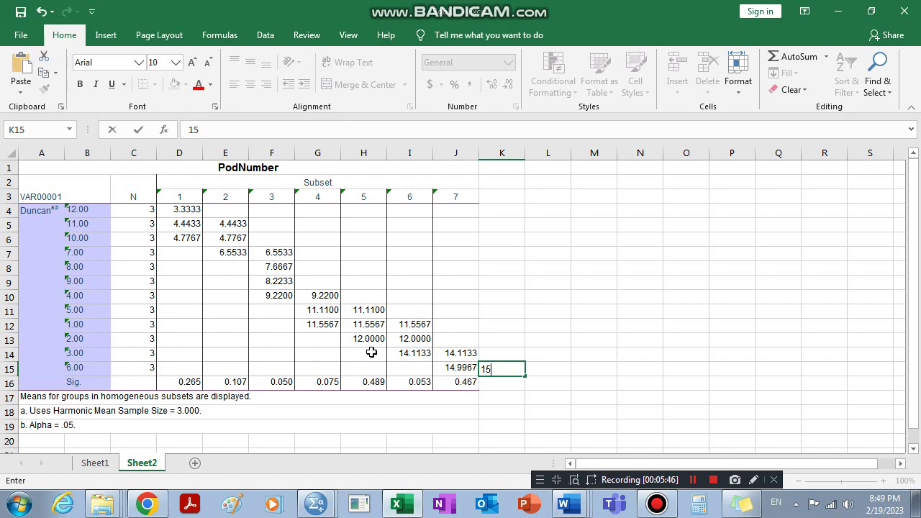
left_click(397, 507)
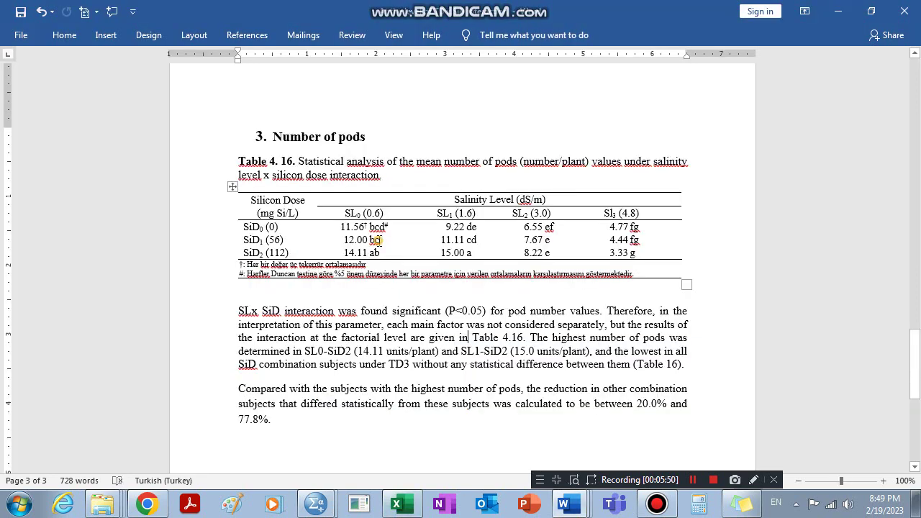
left_click_drag(381, 240, 367, 242)
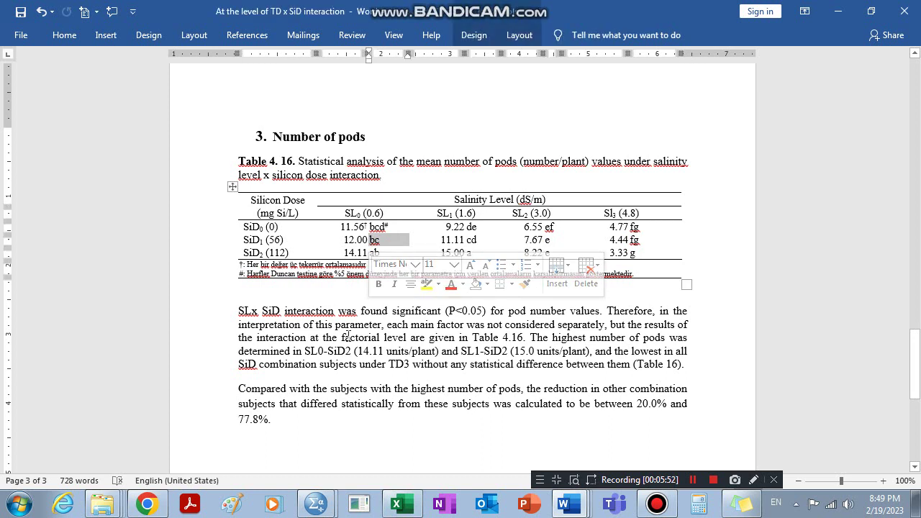
left_click(398, 368)
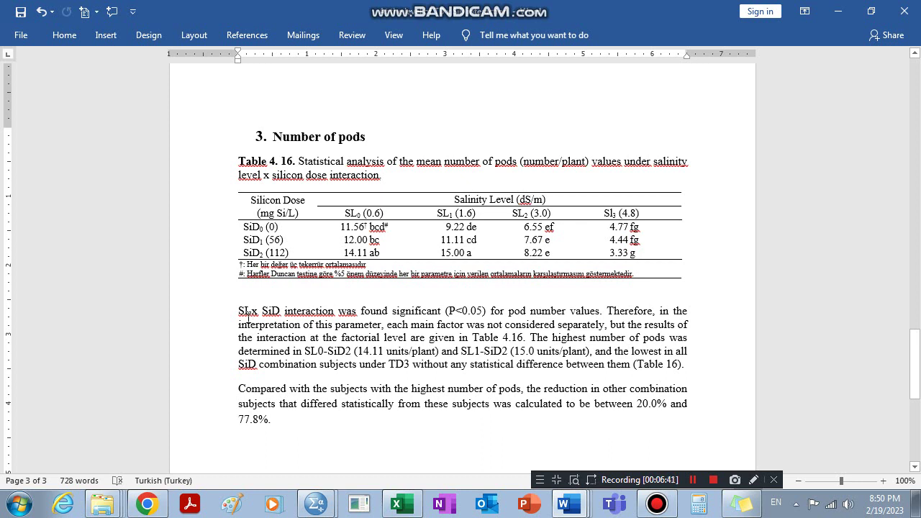
left_click(237, 311)
double_click(244, 311)
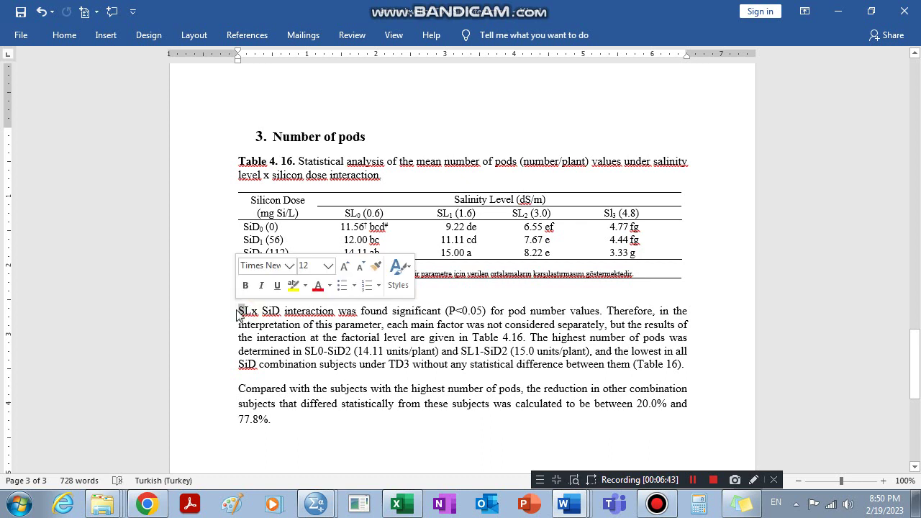
left_click(253, 313)
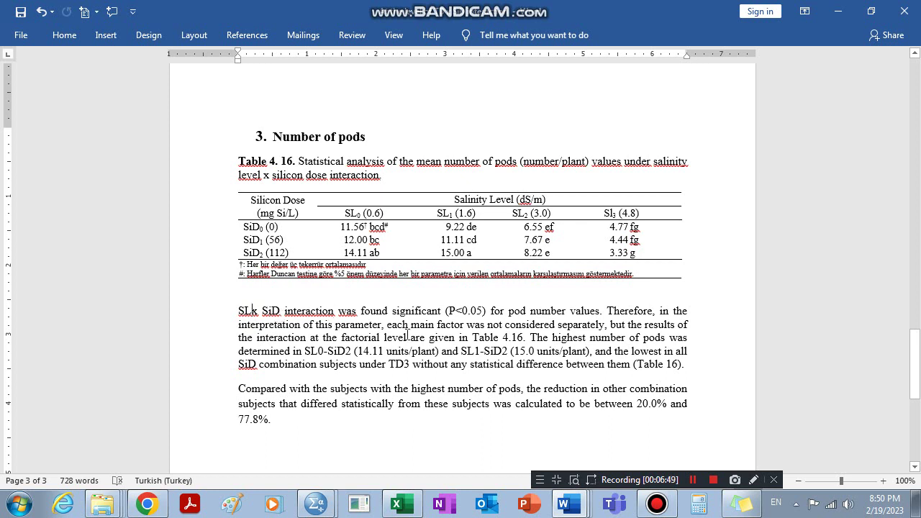
left_click_drag(484, 312, 464, 315)
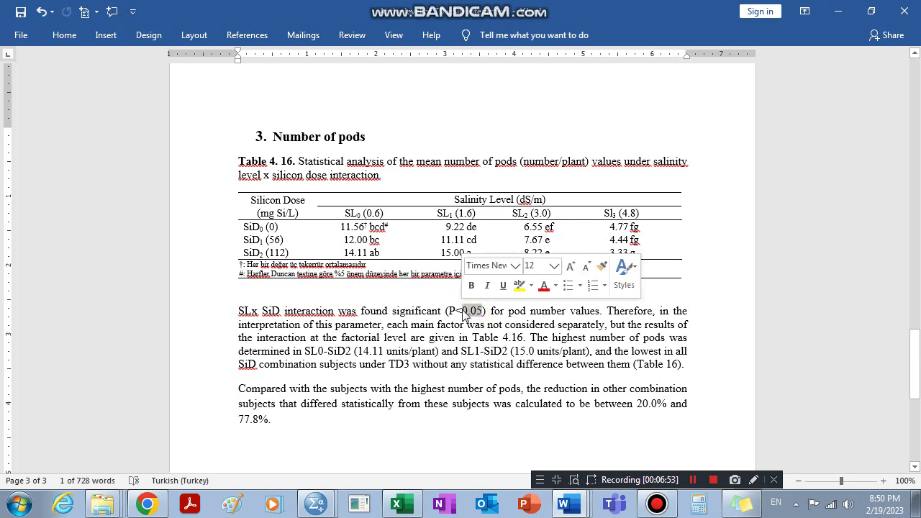
left_click(484, 363)
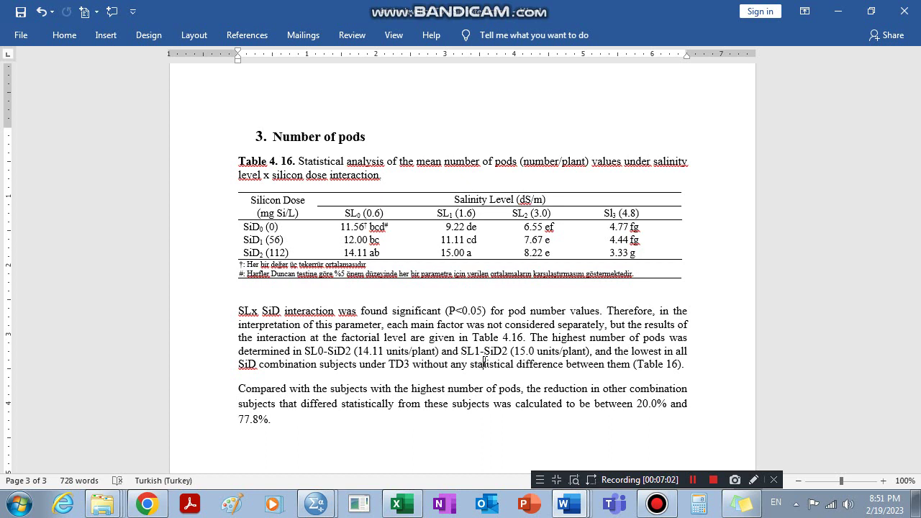
left_click(542, 311)
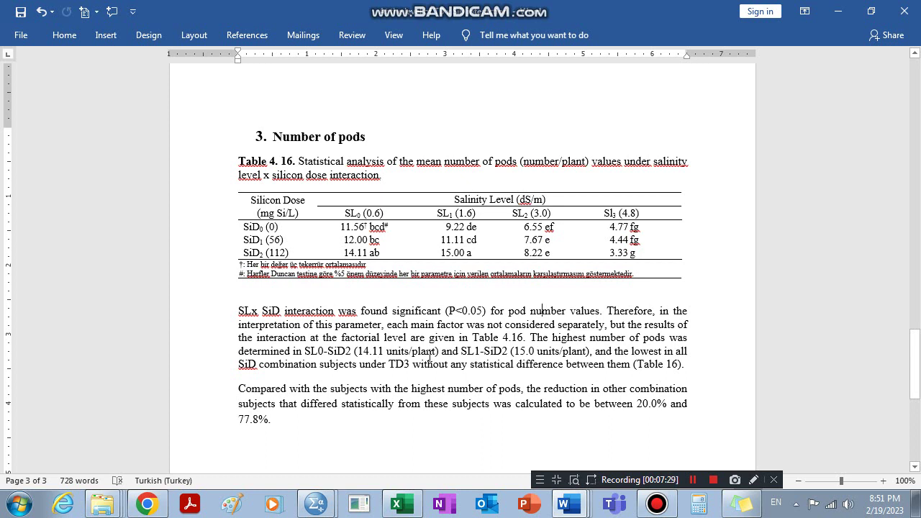
left_click_drag(524, 338, 473, 338)
left_click(507, 337)
left_click(670, 337)
left_click_drag(318, 351, 324, 352)
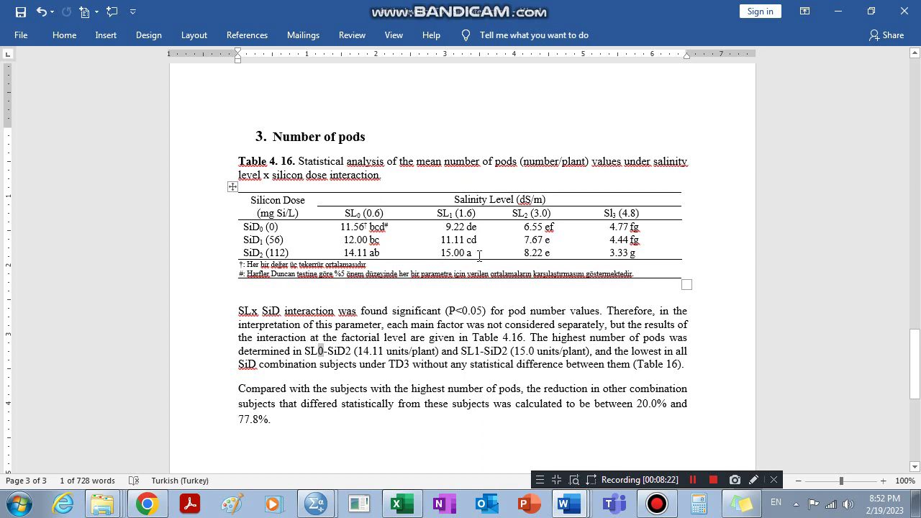
double_click(469, 253)
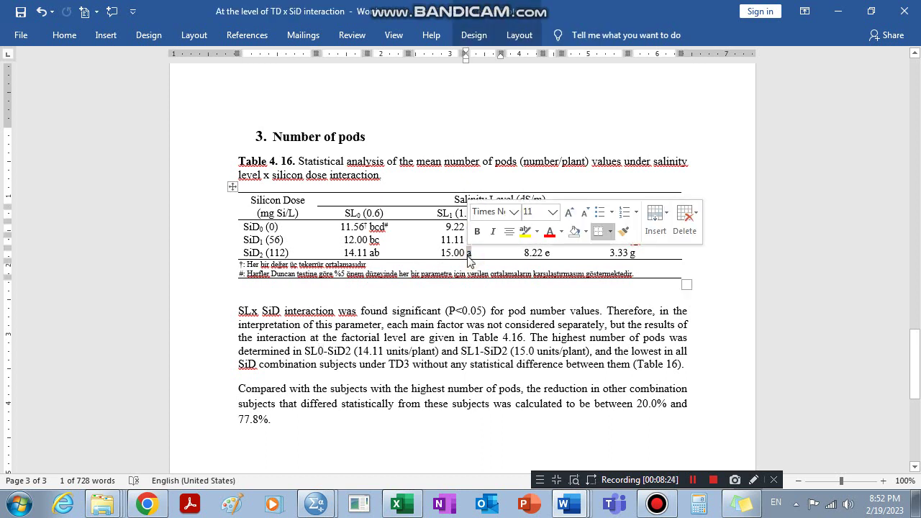
left_click(469, 260)
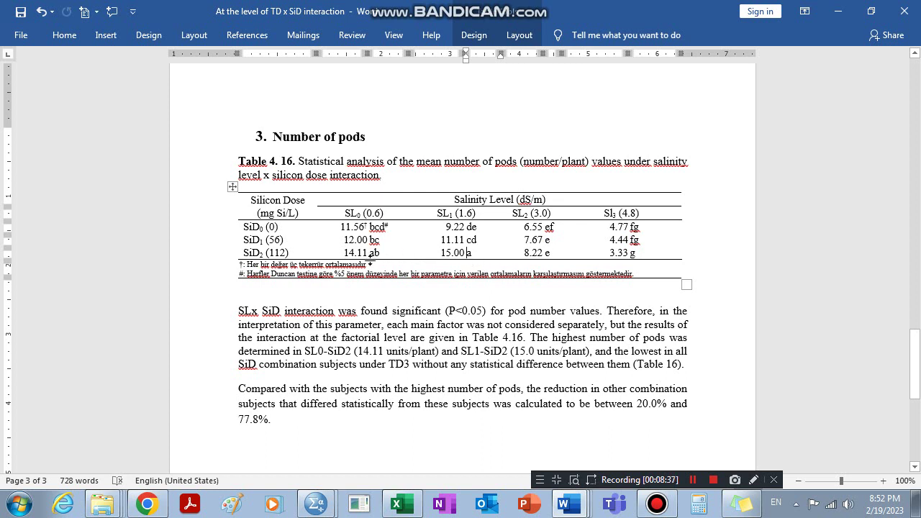
mouse_move(373, 253)
left_mouse_down()
mouse_move(481, 262)
mouse_move(355, 253)
left_mouse_up()
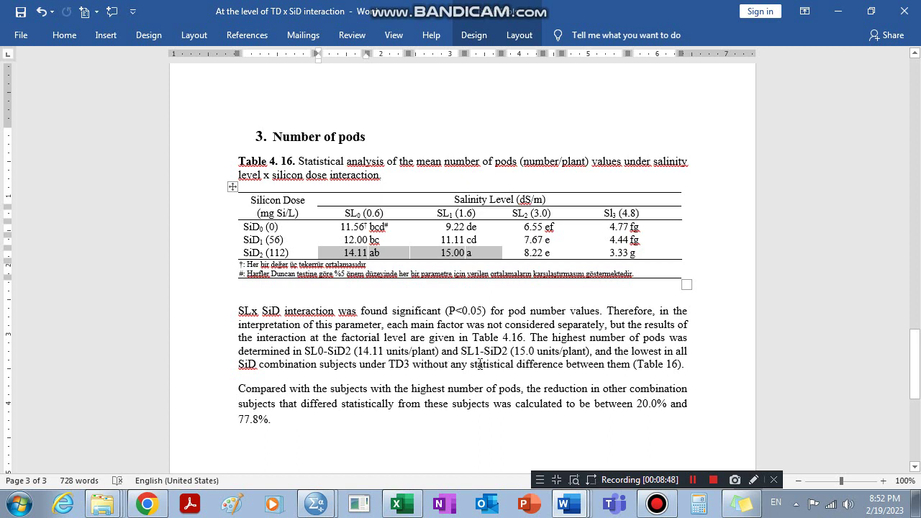
left_click(448, 253)
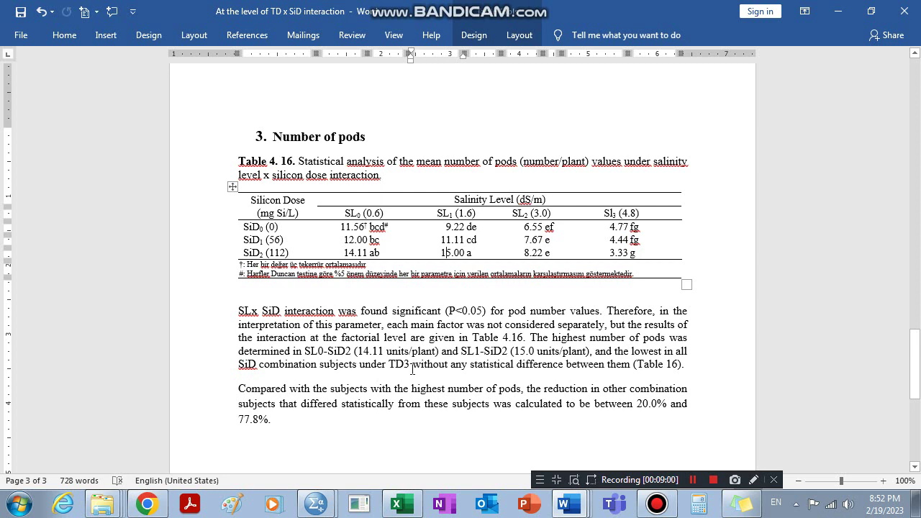
left_click_drag(411, 364, 388, 365)
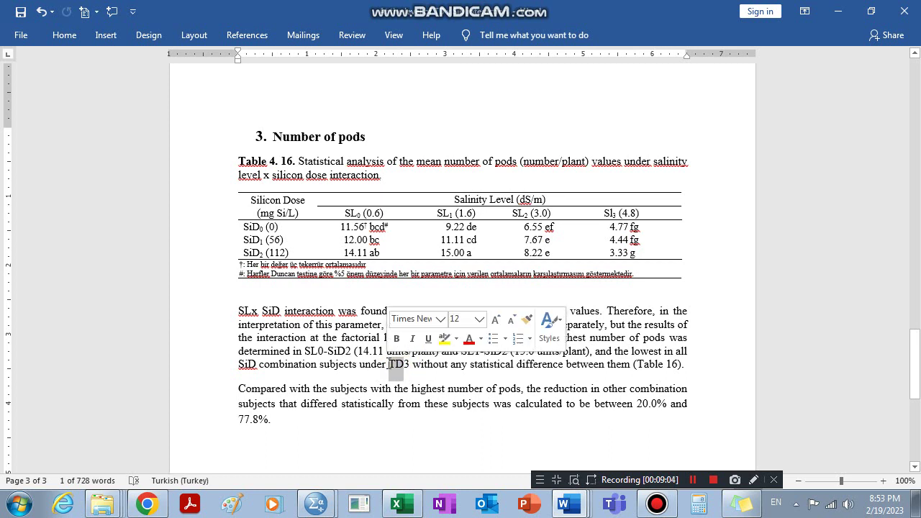
Step: Change 'TD3' to 'SL3' in the paragraph, then check the SL3 column values 4.77, 4.44 and 3.33
type("SL")
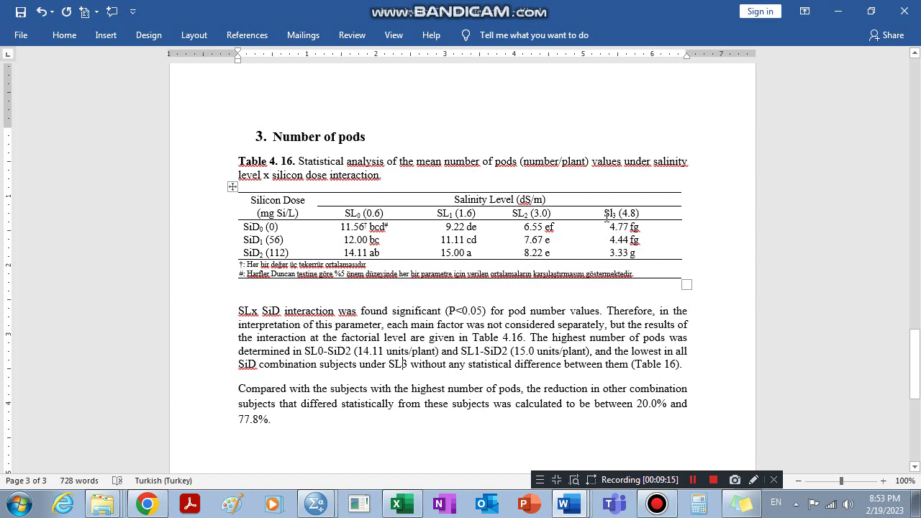
left_click_drag(611, 228, 627, 255)
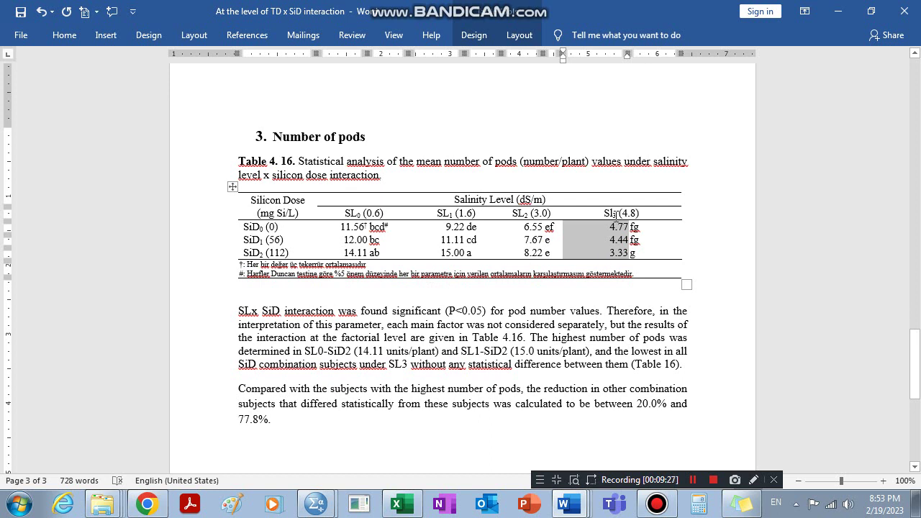
left_click_drag(606, 212, 614, 246)
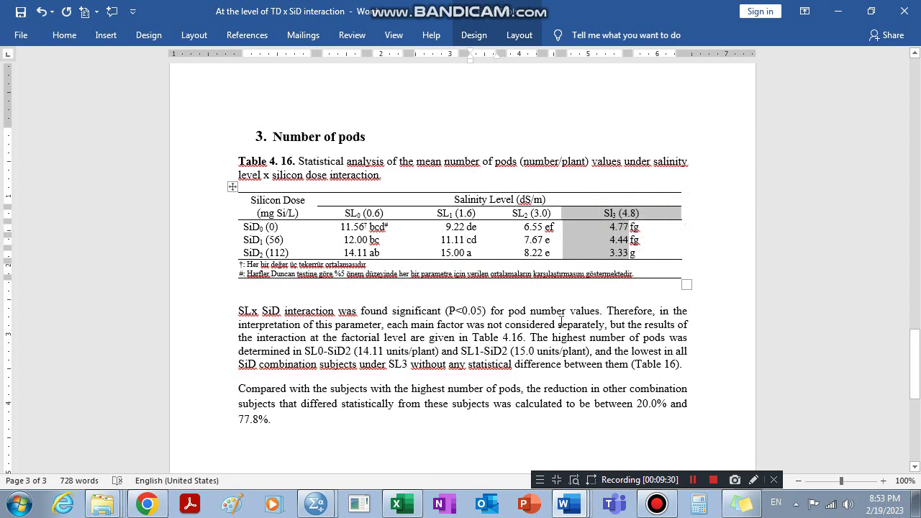
left_click(417, 382)
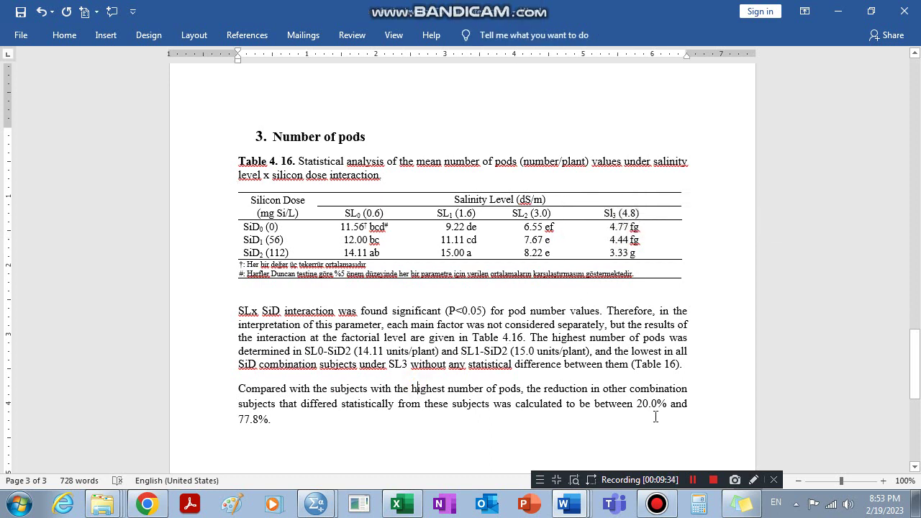
left_click_drag(635, 404, 642, 423)
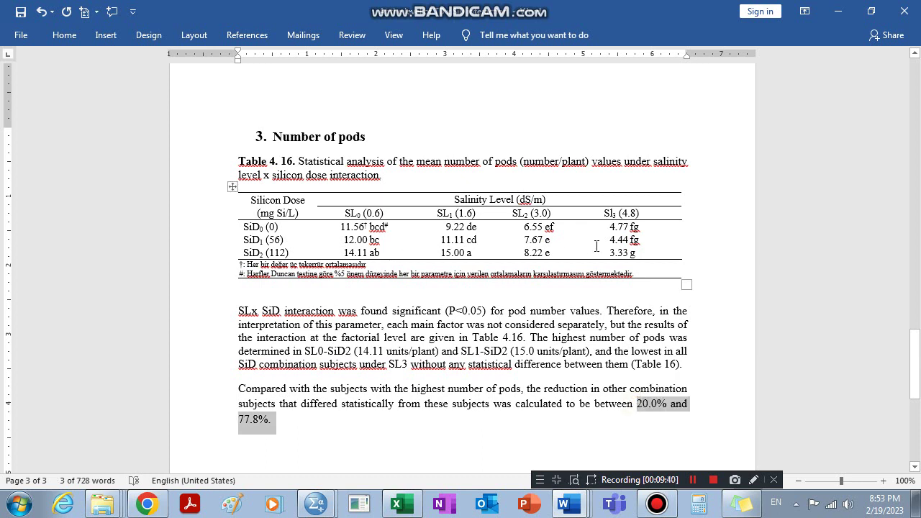
left_click(509, 386)
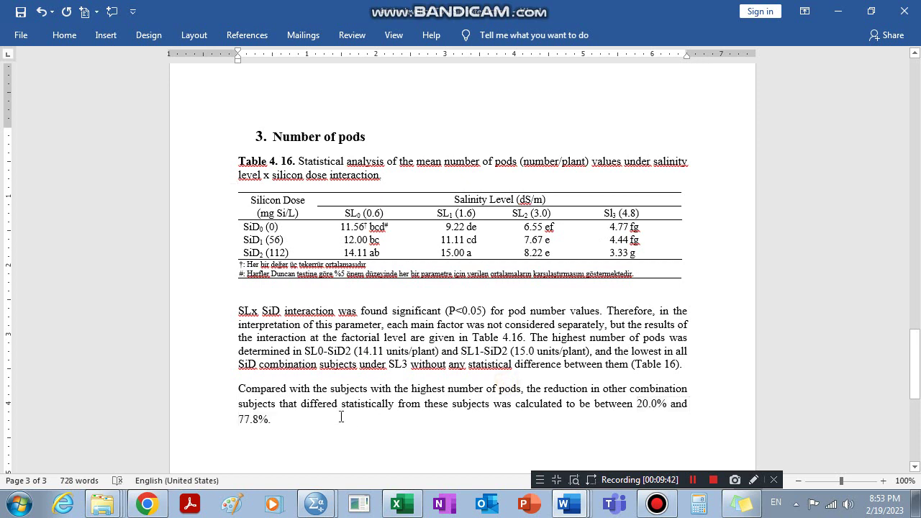